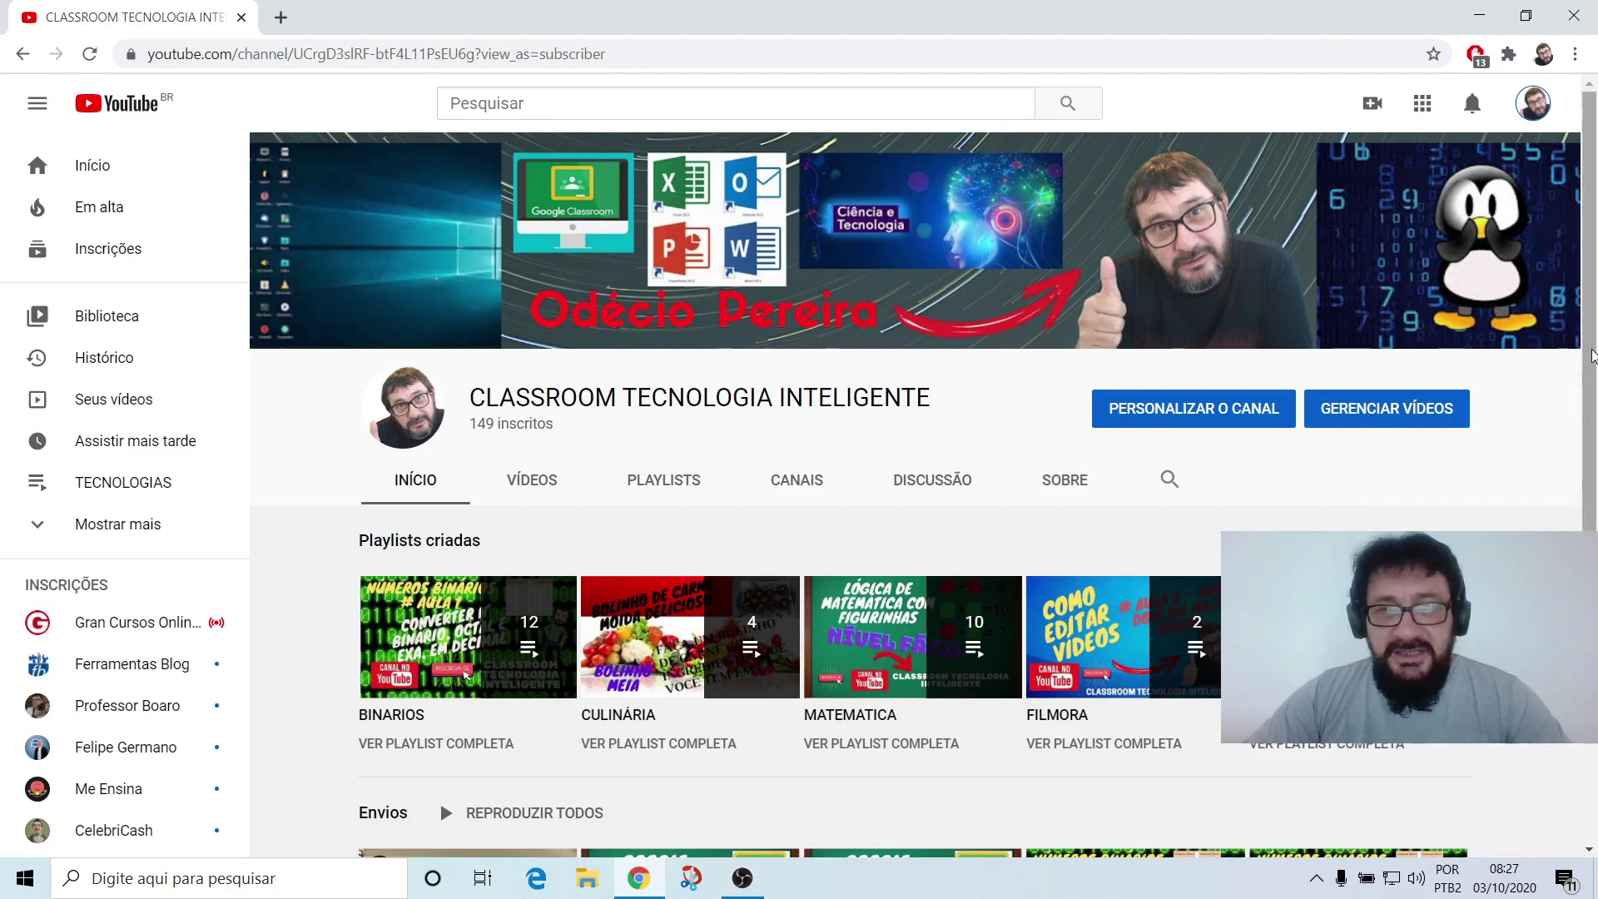
# Minimize the browser and open the list of installed programs for uninstalling in Painel de Controle.
pyautogui.moveTo(1592, 356); pyautogui.dragTo(1591, 295)
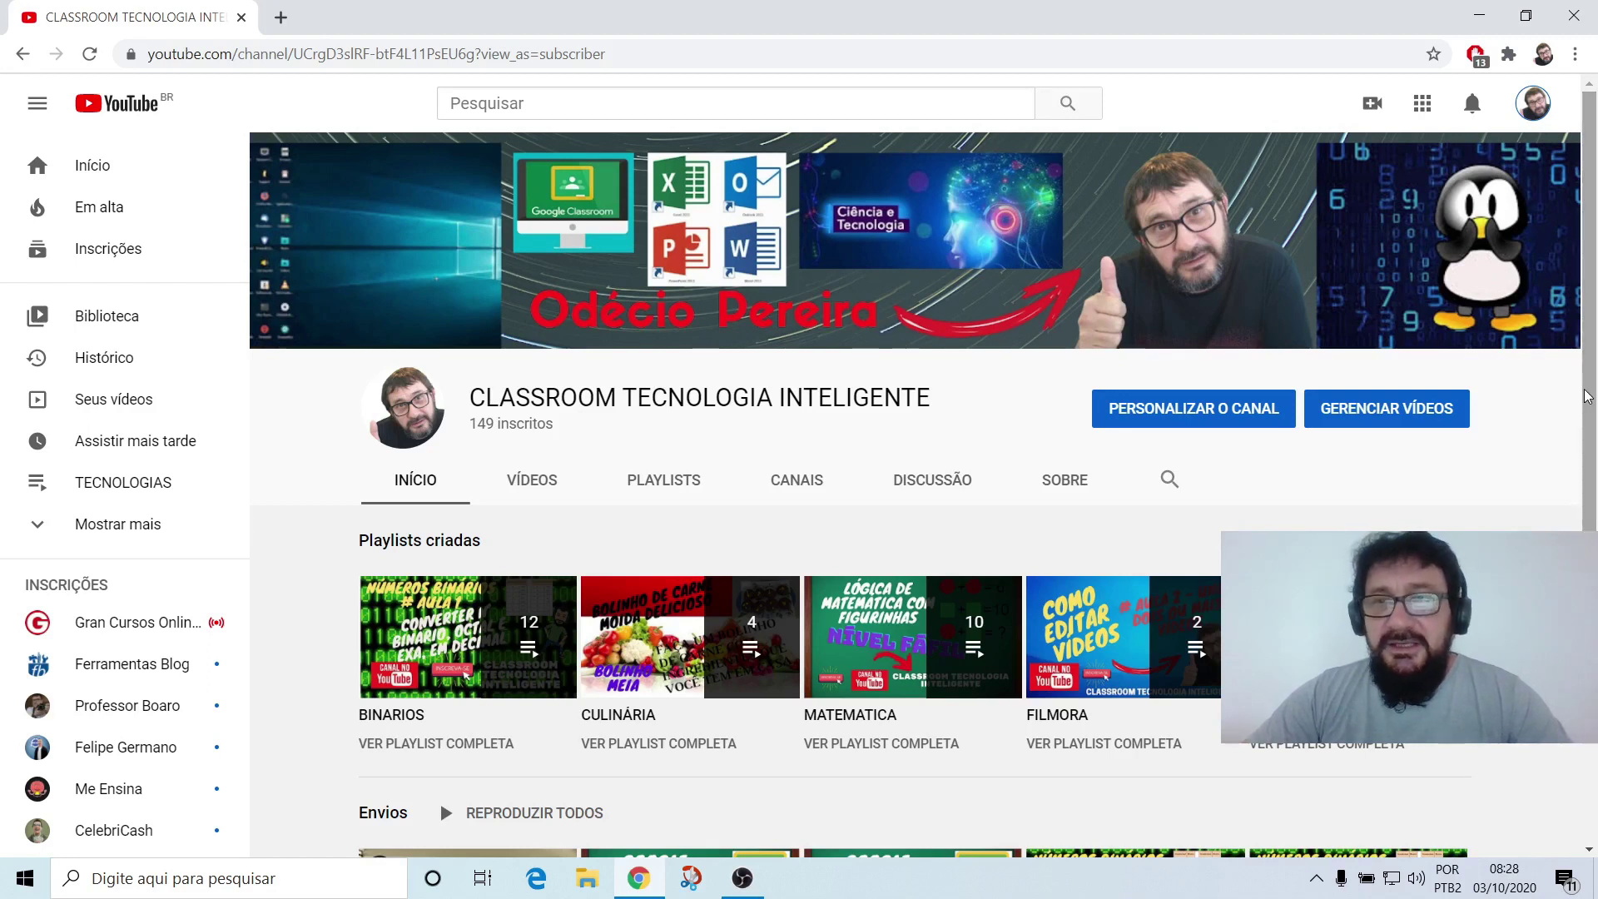
pyautogui.click(1473, 18)
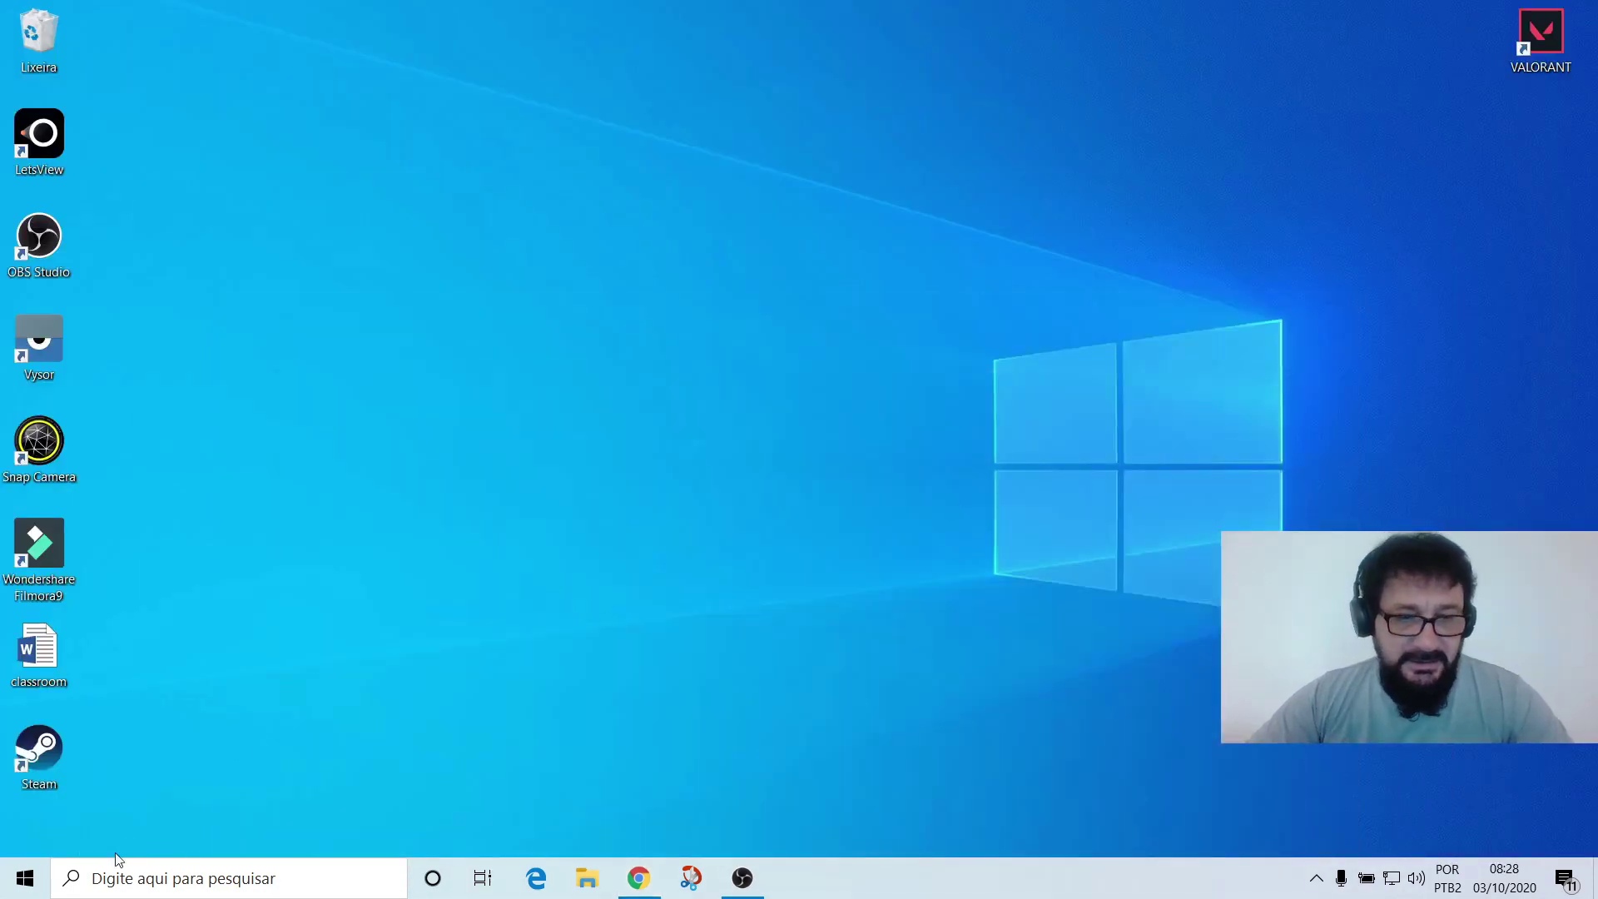
pyautogui.click(166, 884)
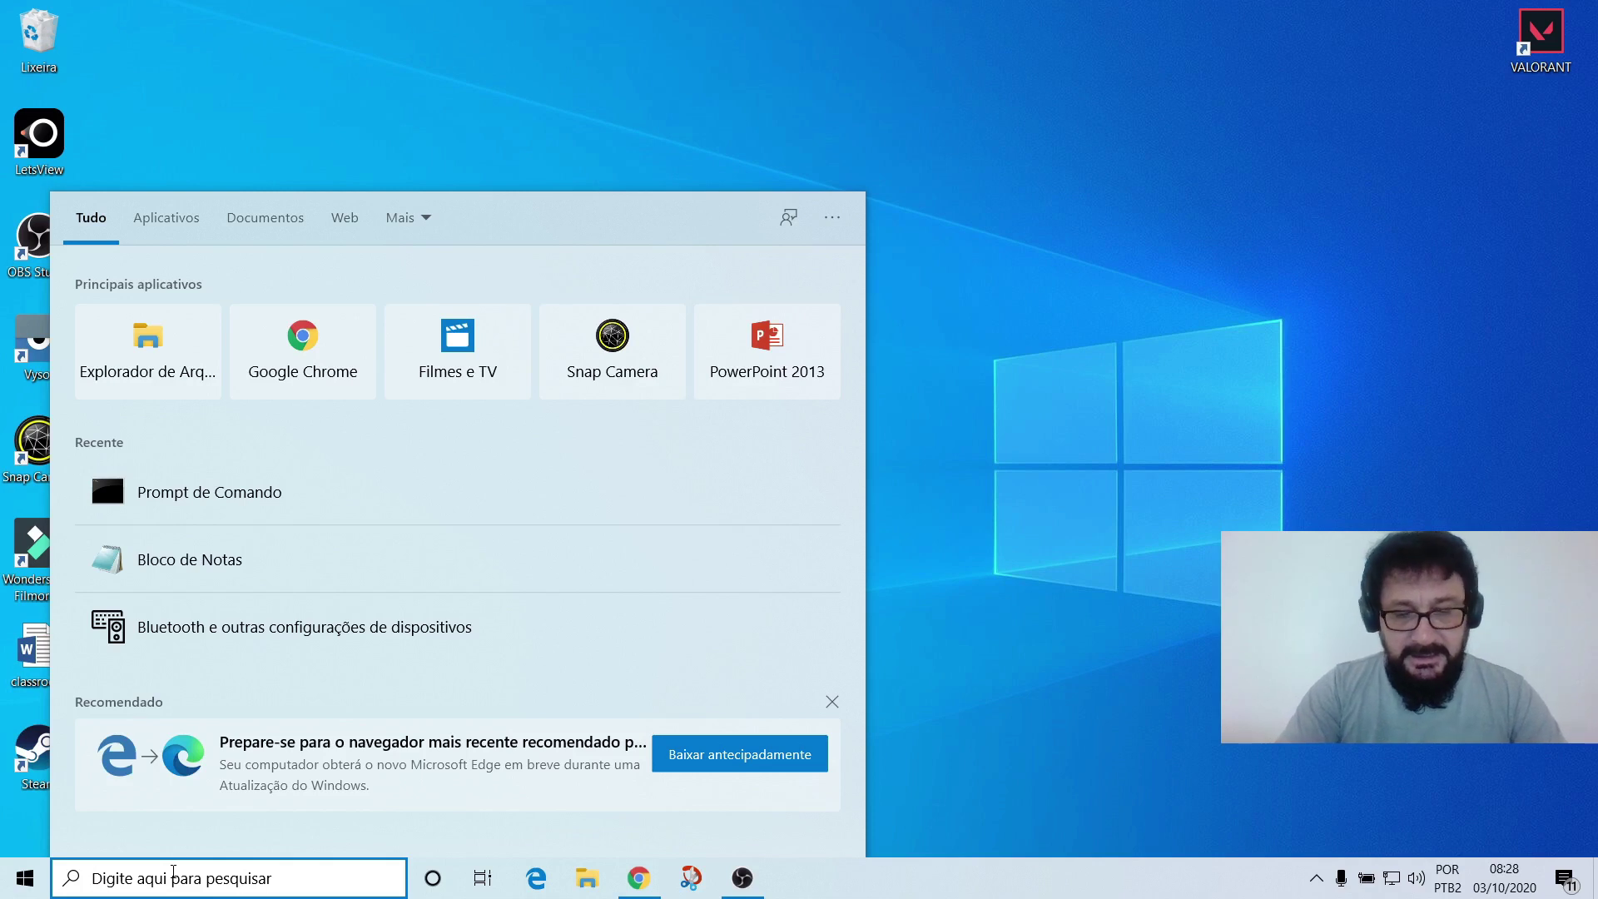
pyautogui.write('pai')
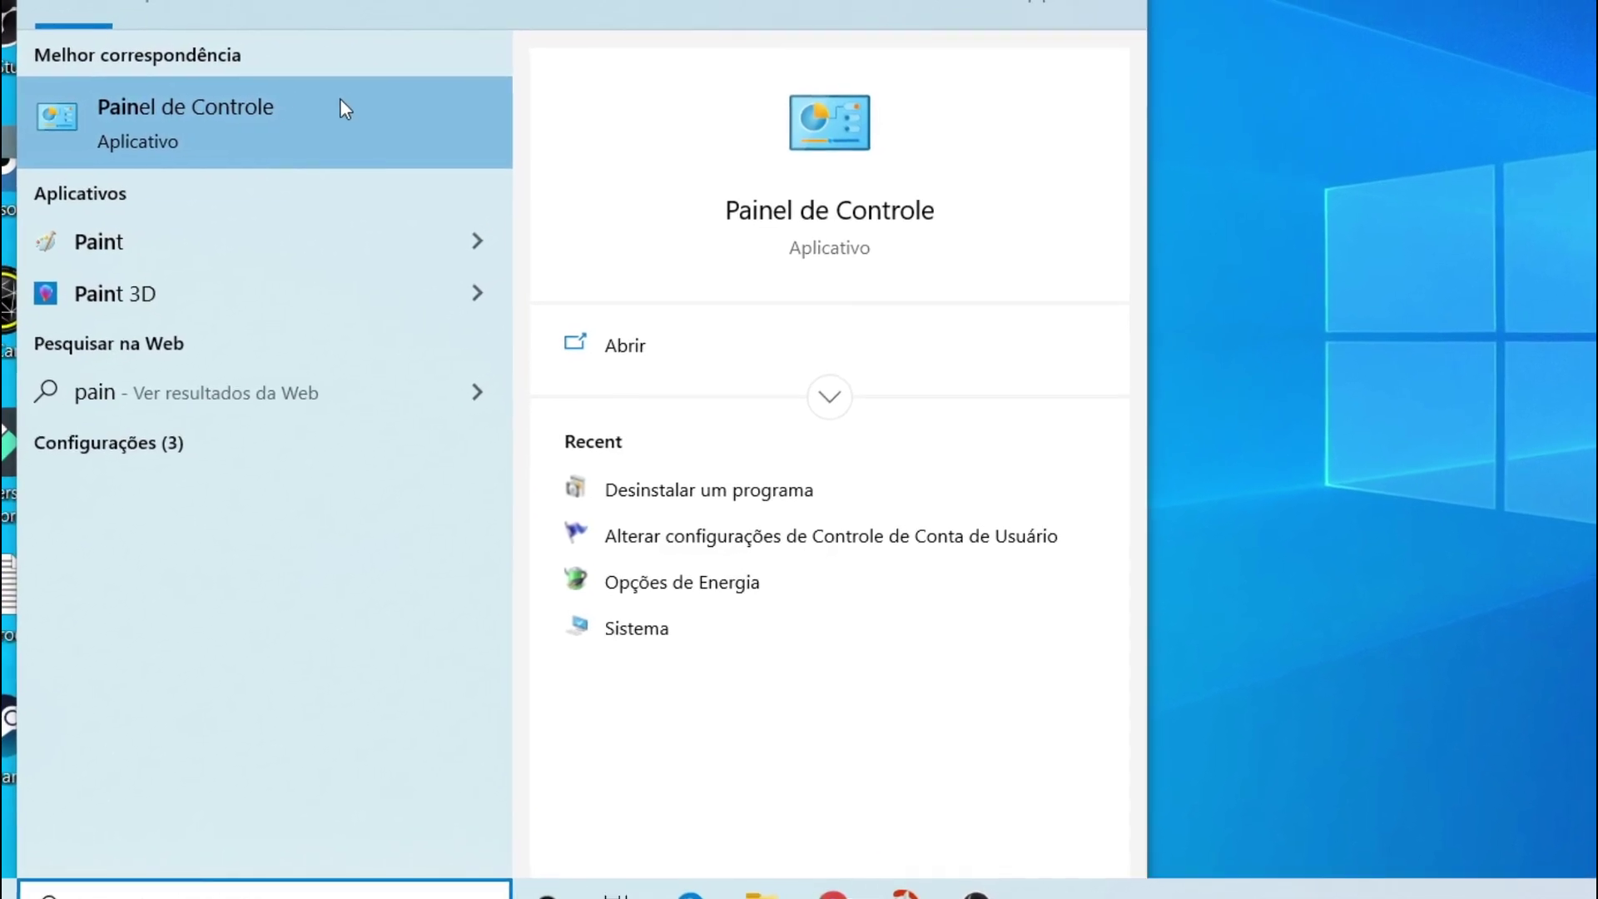
pyautogui.click(338, 104)
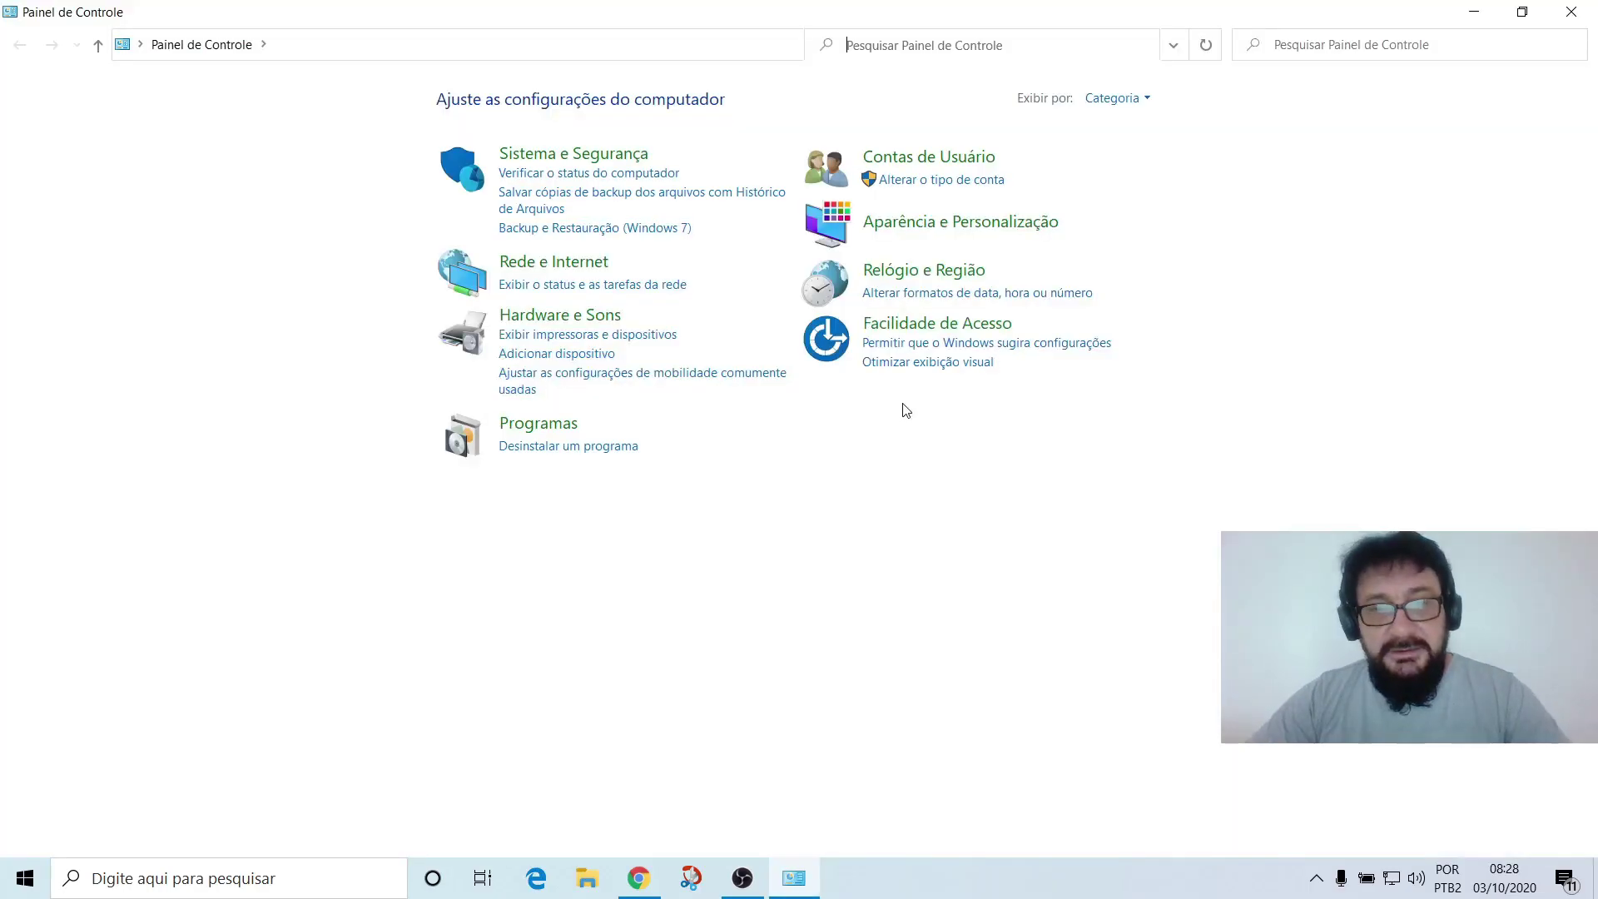
pyautogui.click(601, 449)
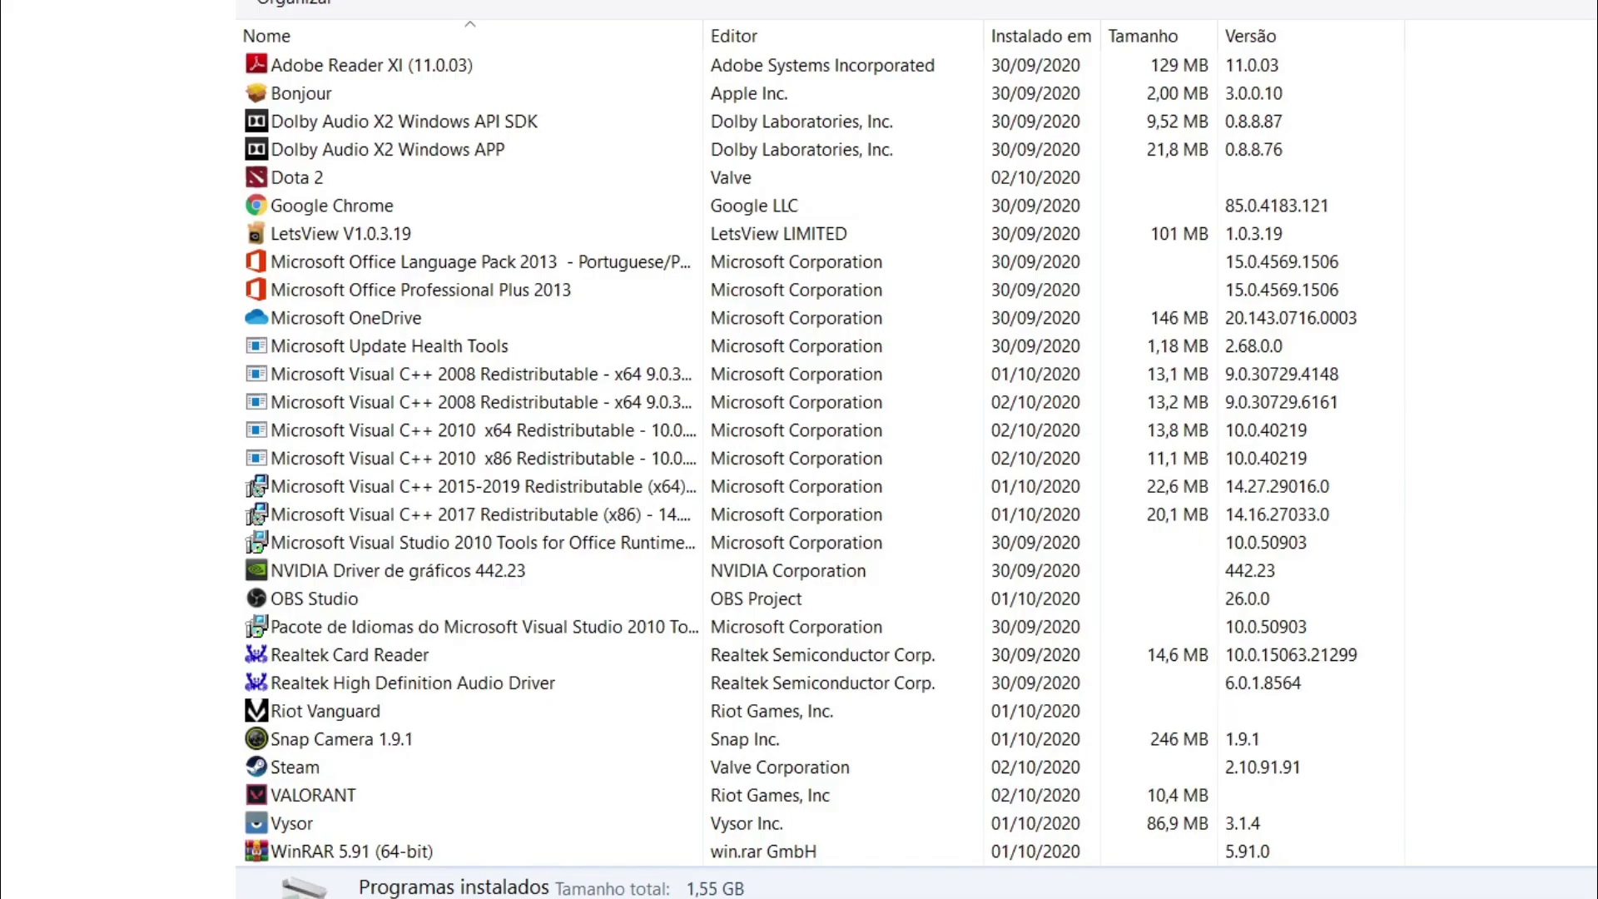
# Try to uninstall Snap Camera 1.9.1 from the installed programs list, cancel the attempt and close the window.
pyautogui.scroll(-3, 801, 447)
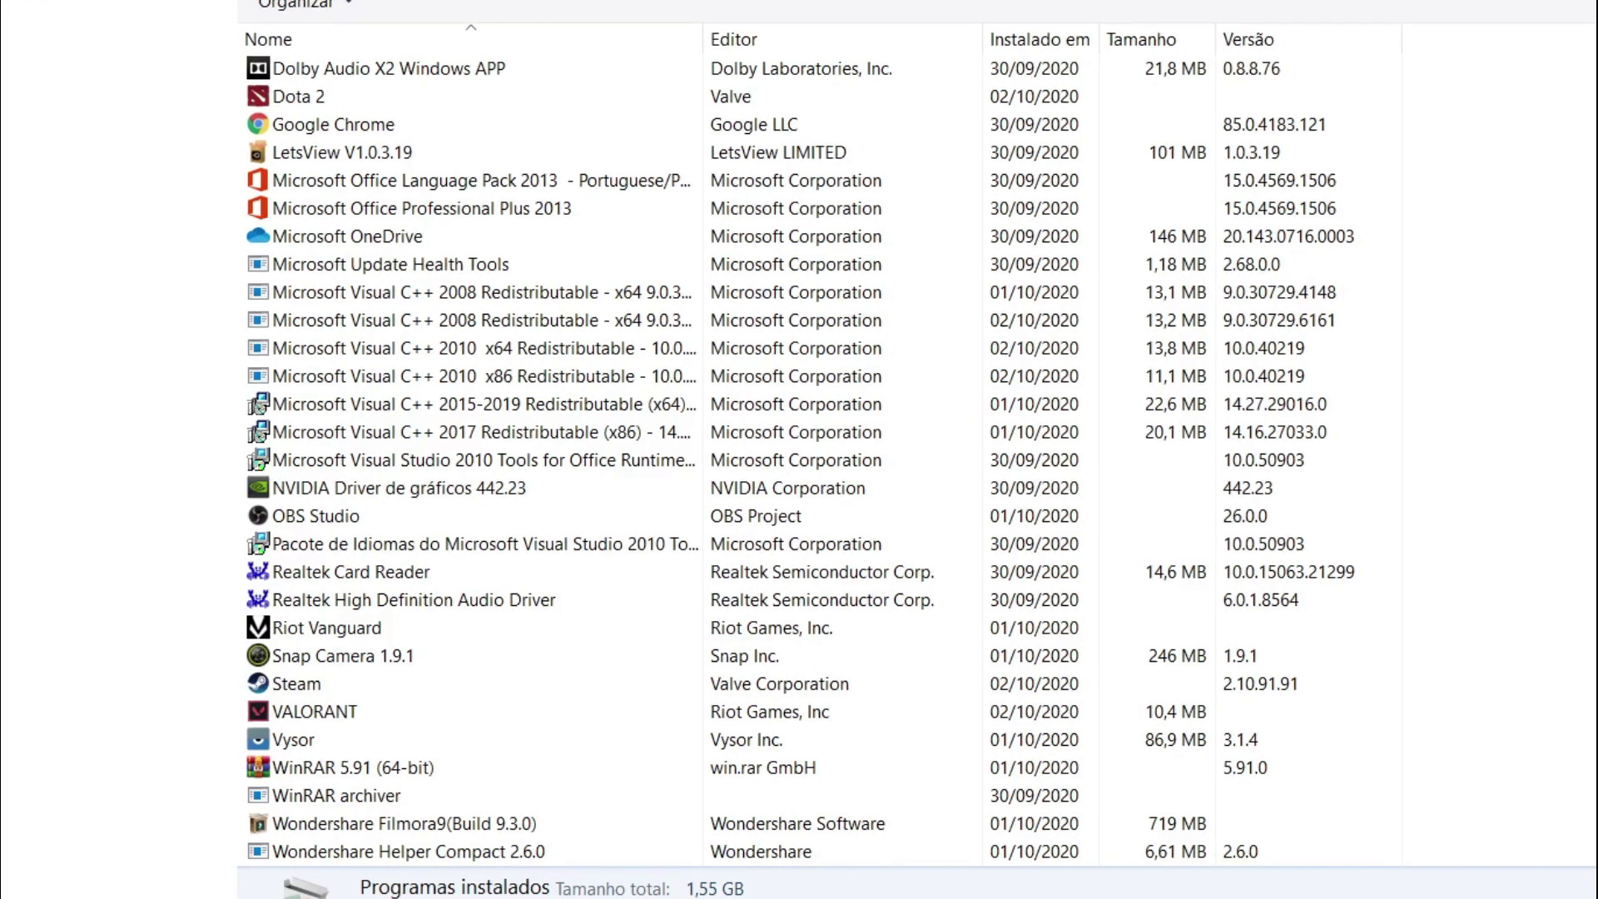
pyautogui.scroll(3, 802, 448)
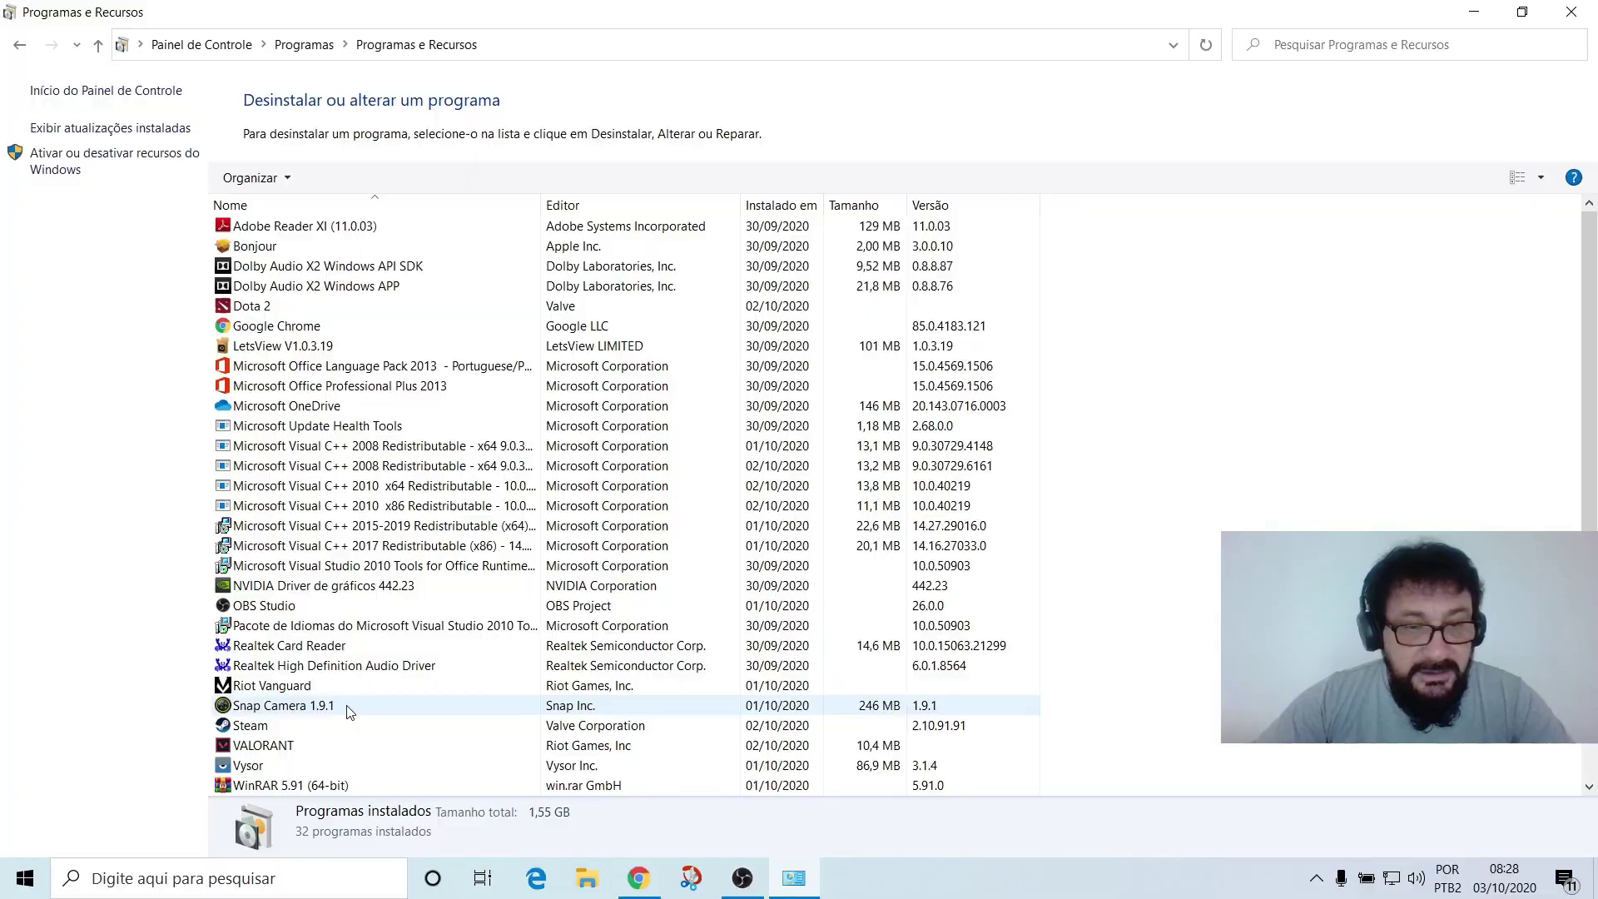
pyautogui.click(439, 749)
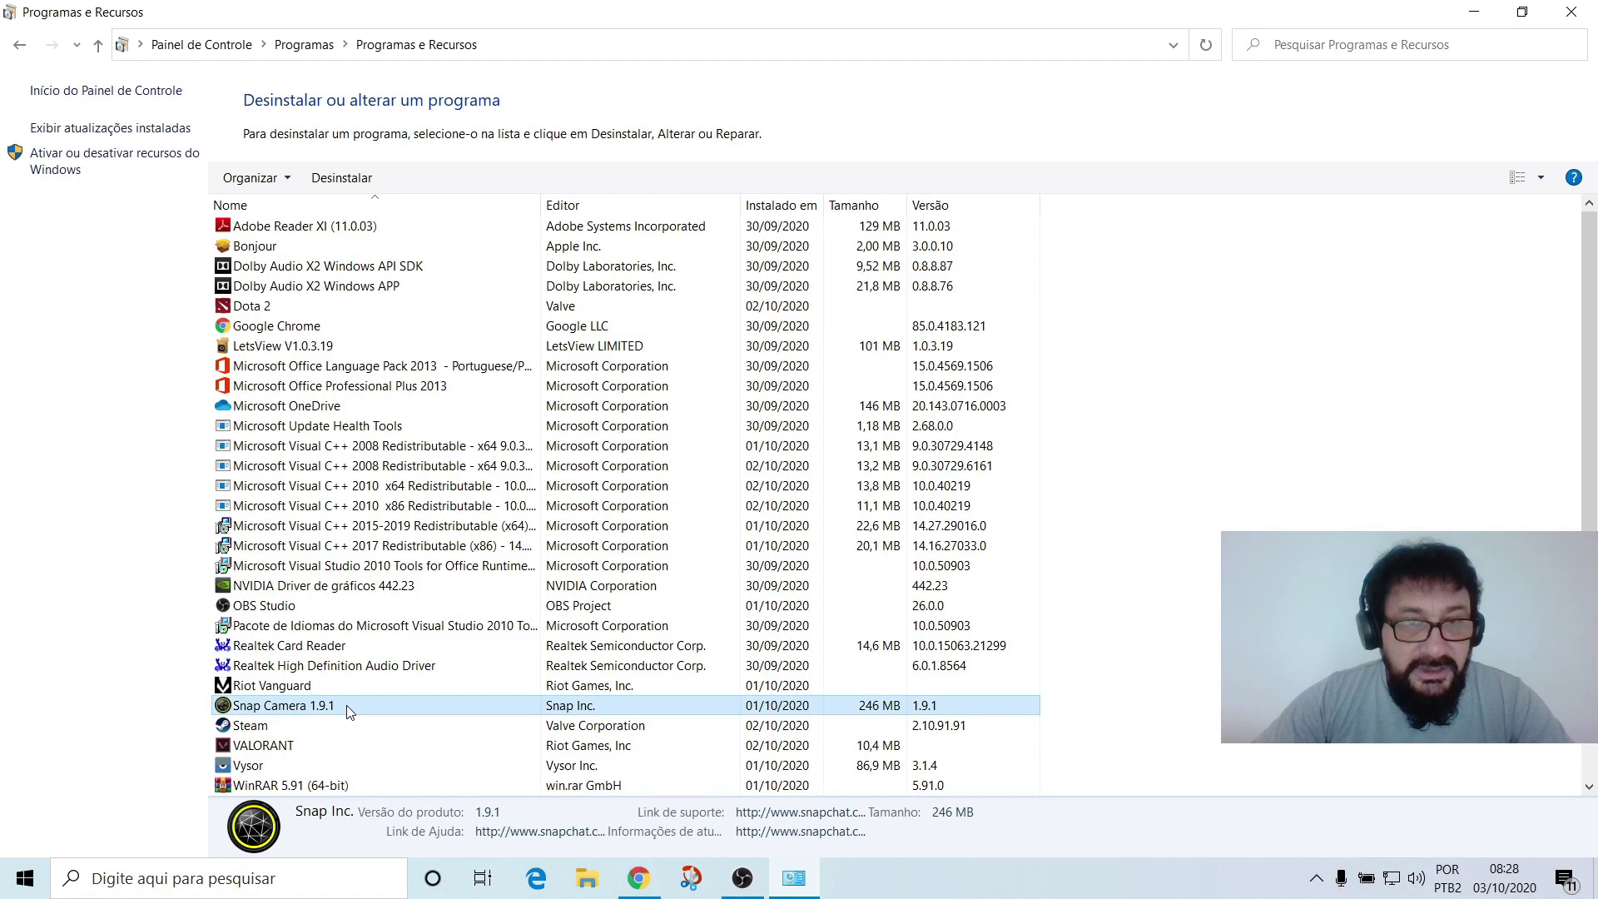
pyautogui.click(341, 180)
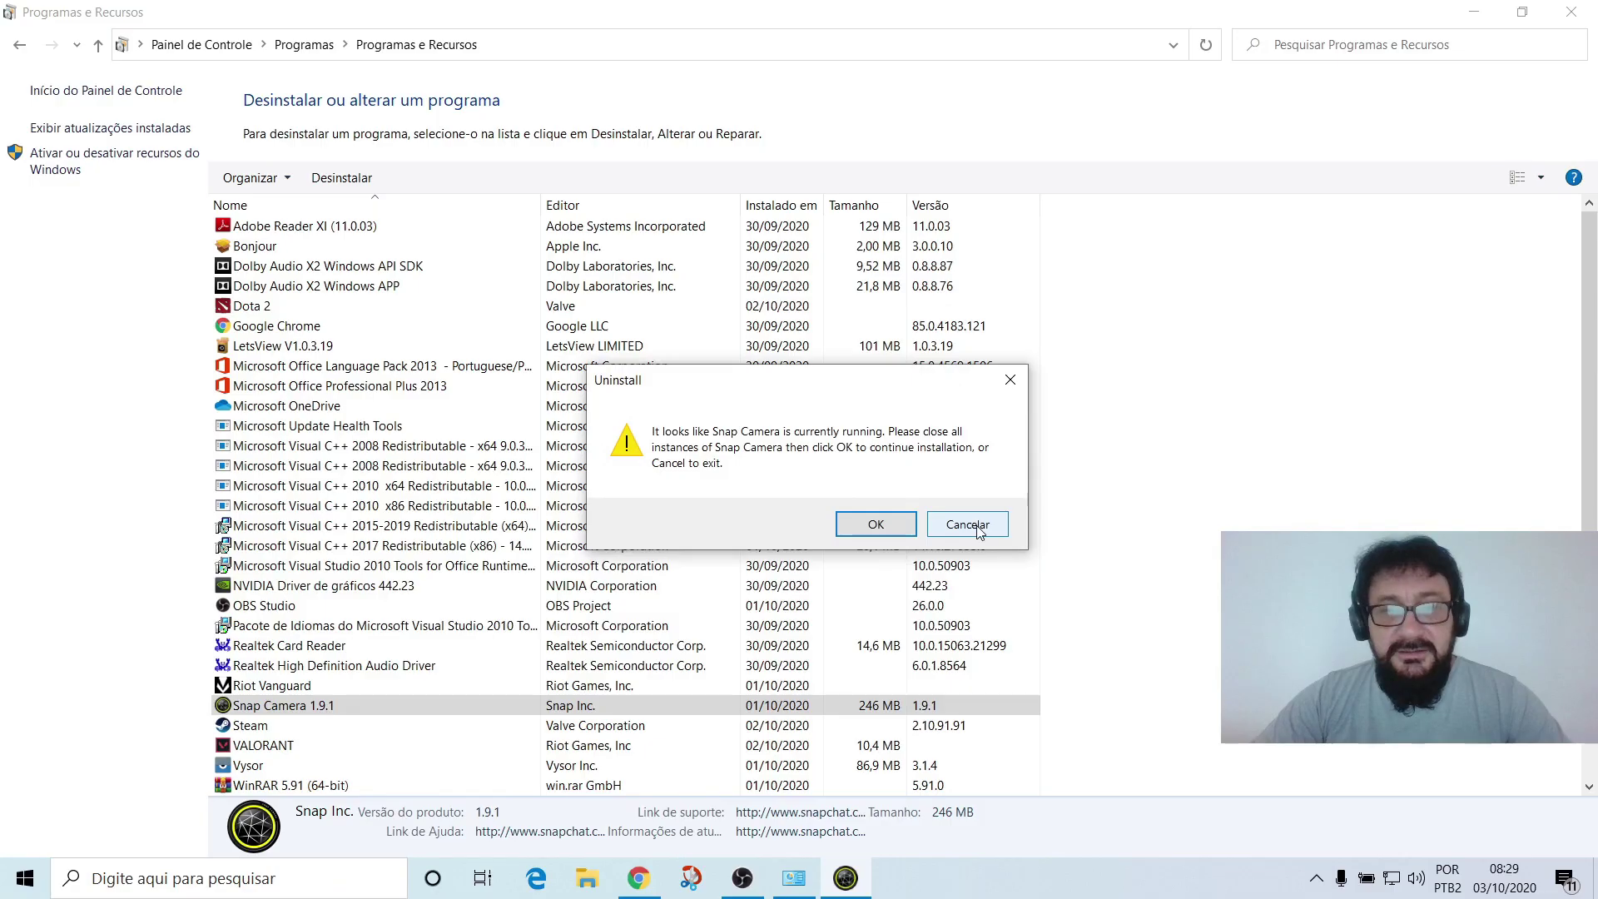
pyautogui.click(1293, 721)
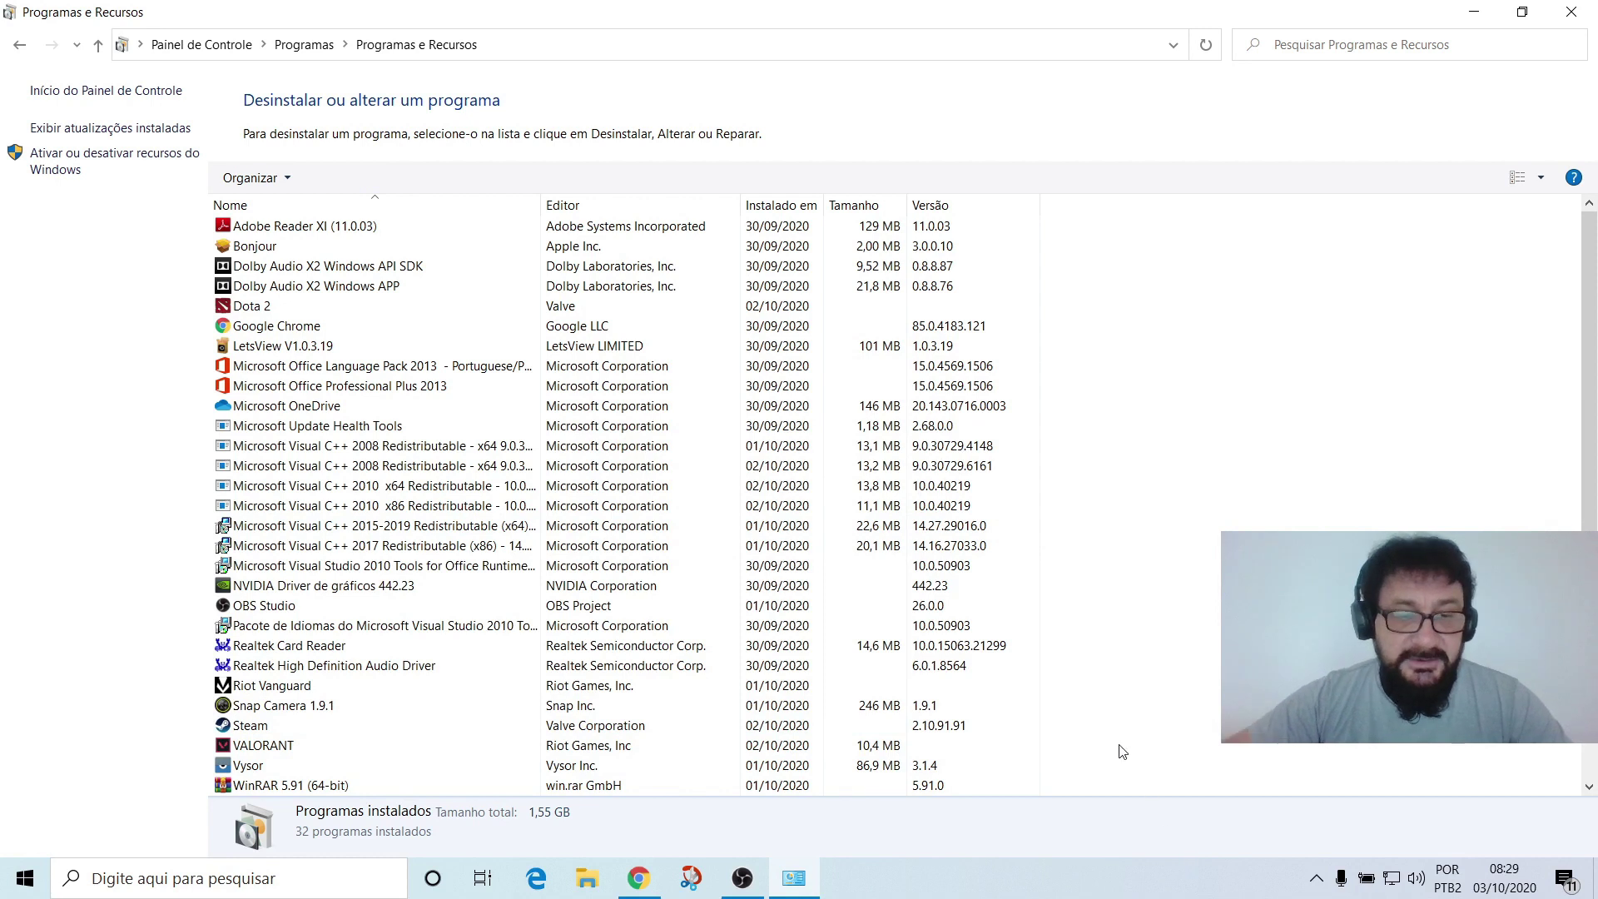
pyautogui.click(1576, 23)
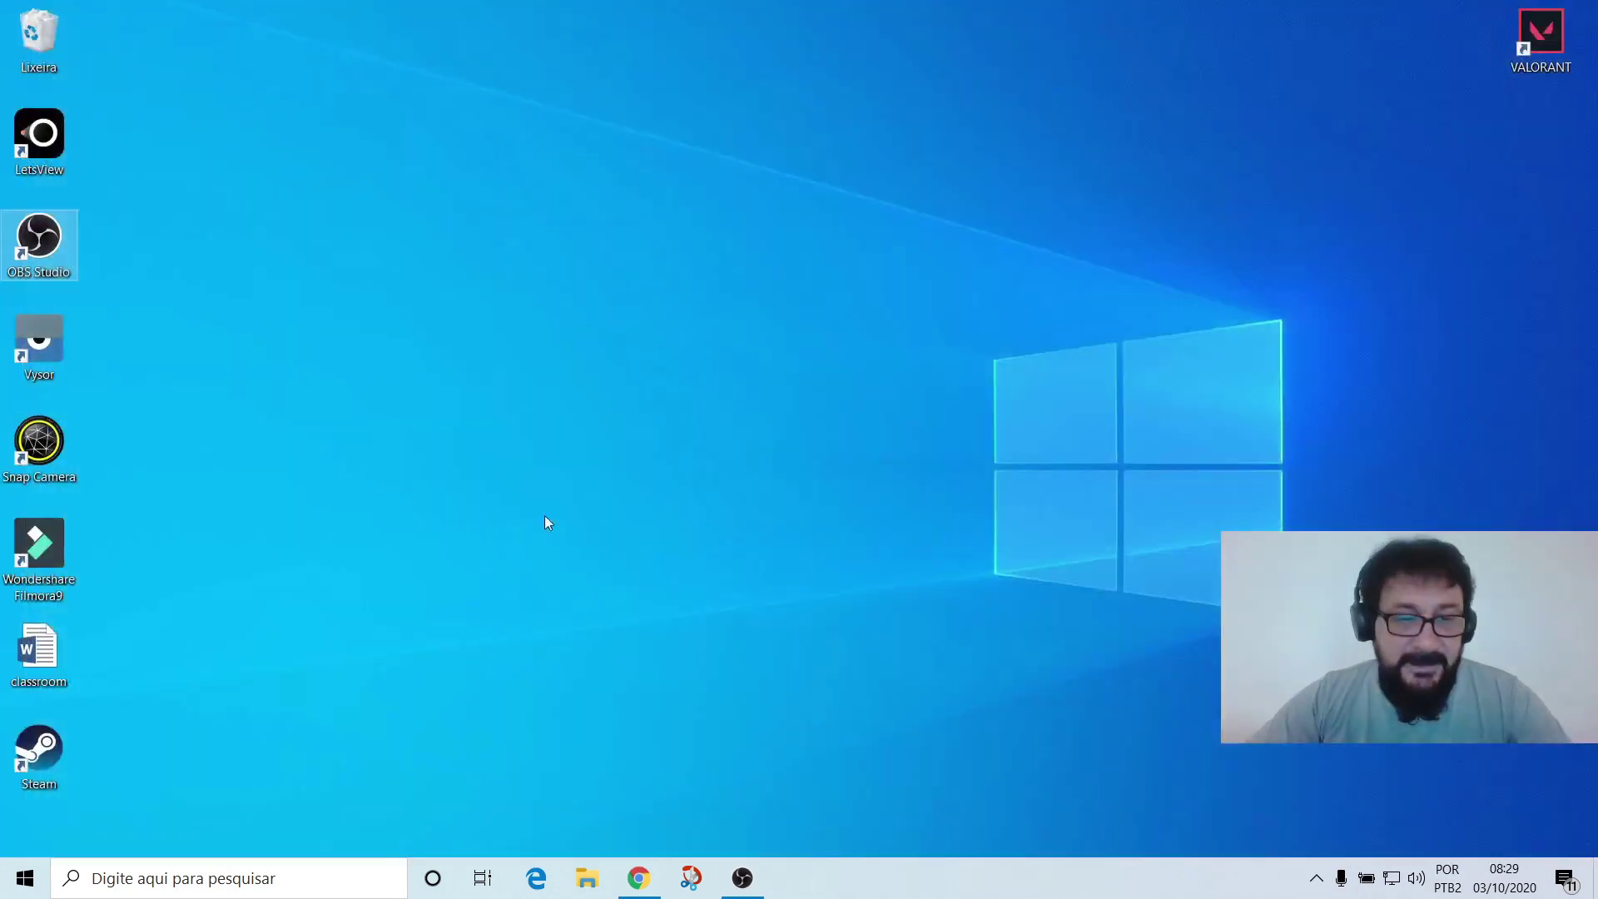
# Try entering "unistall" in the Prompt de Comando and close its window.
pyautogui.click(175, 874)
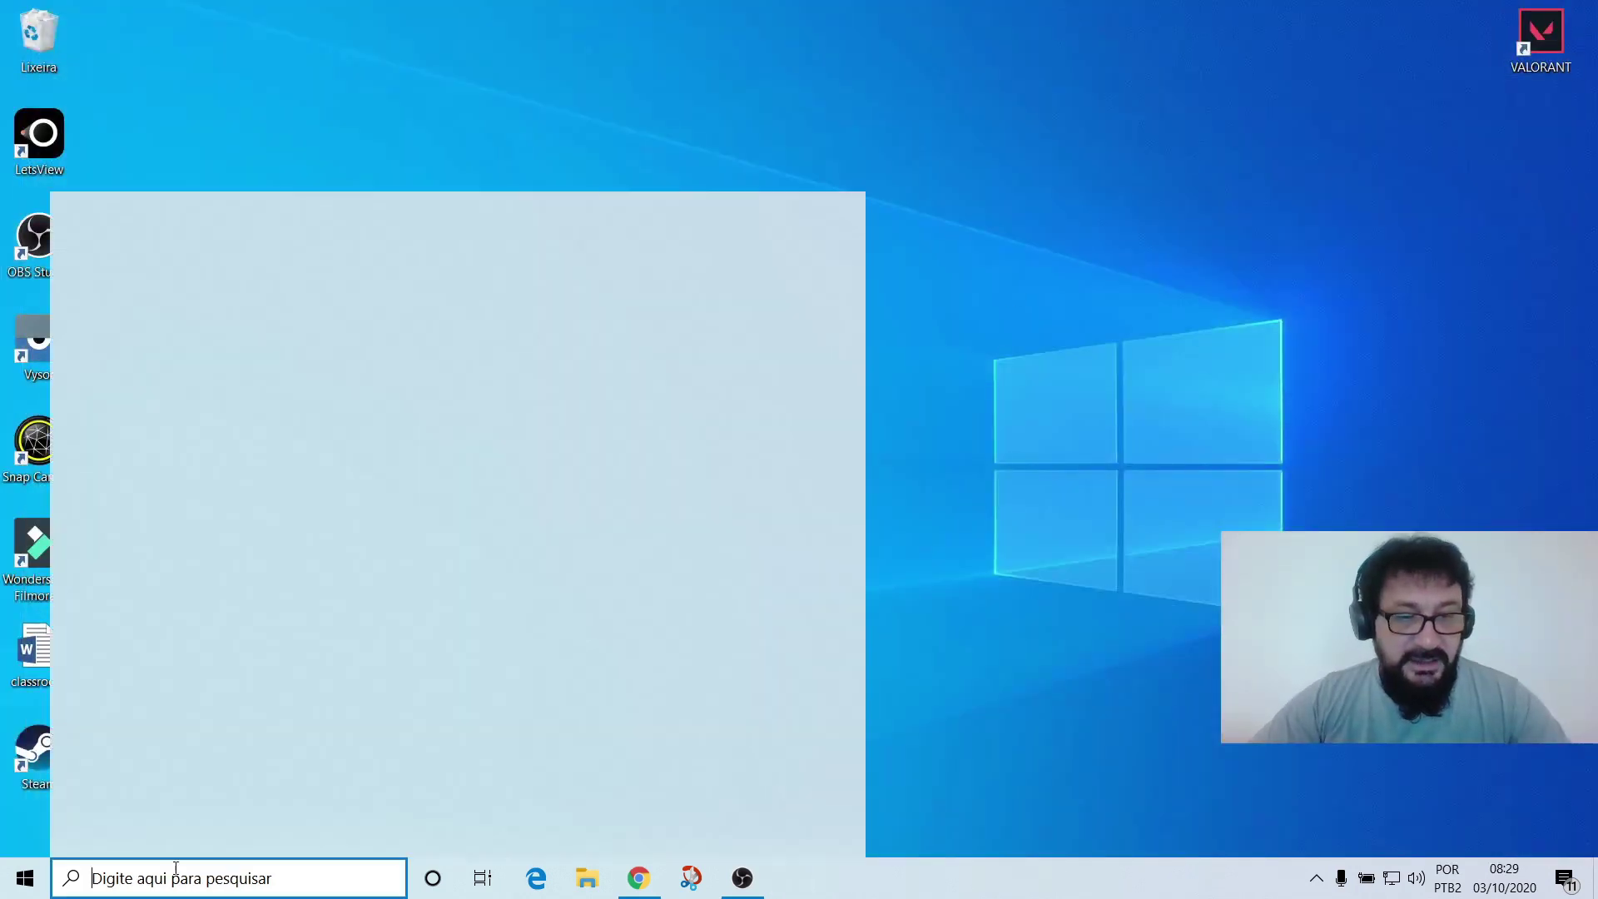
pyautogui.write('cmd')
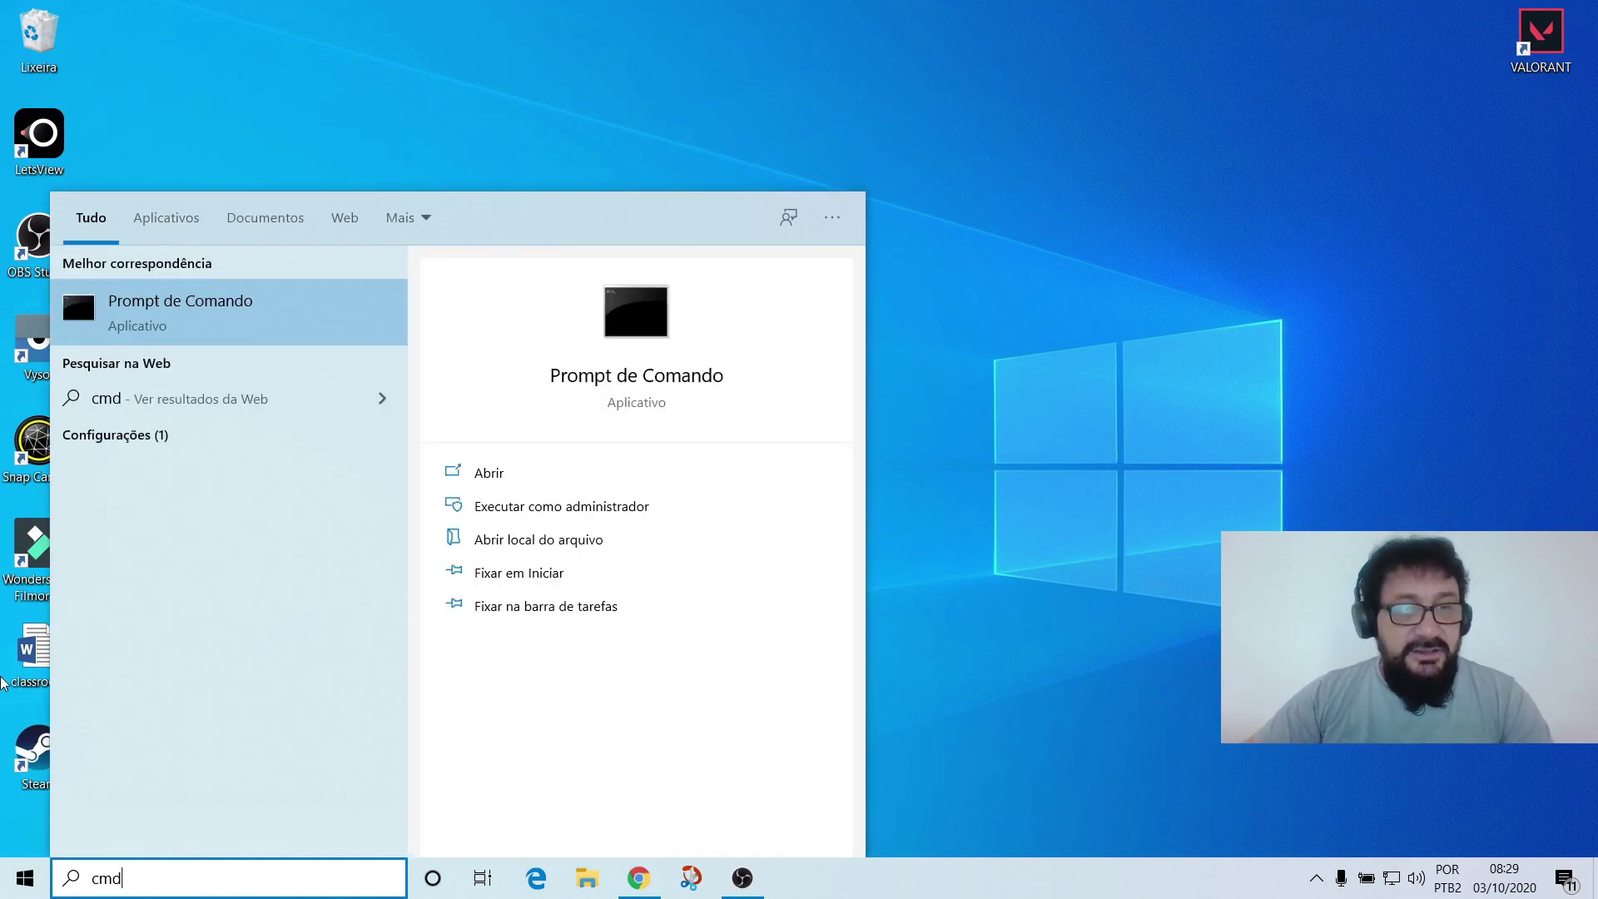
pyautogui.click(247, 322)
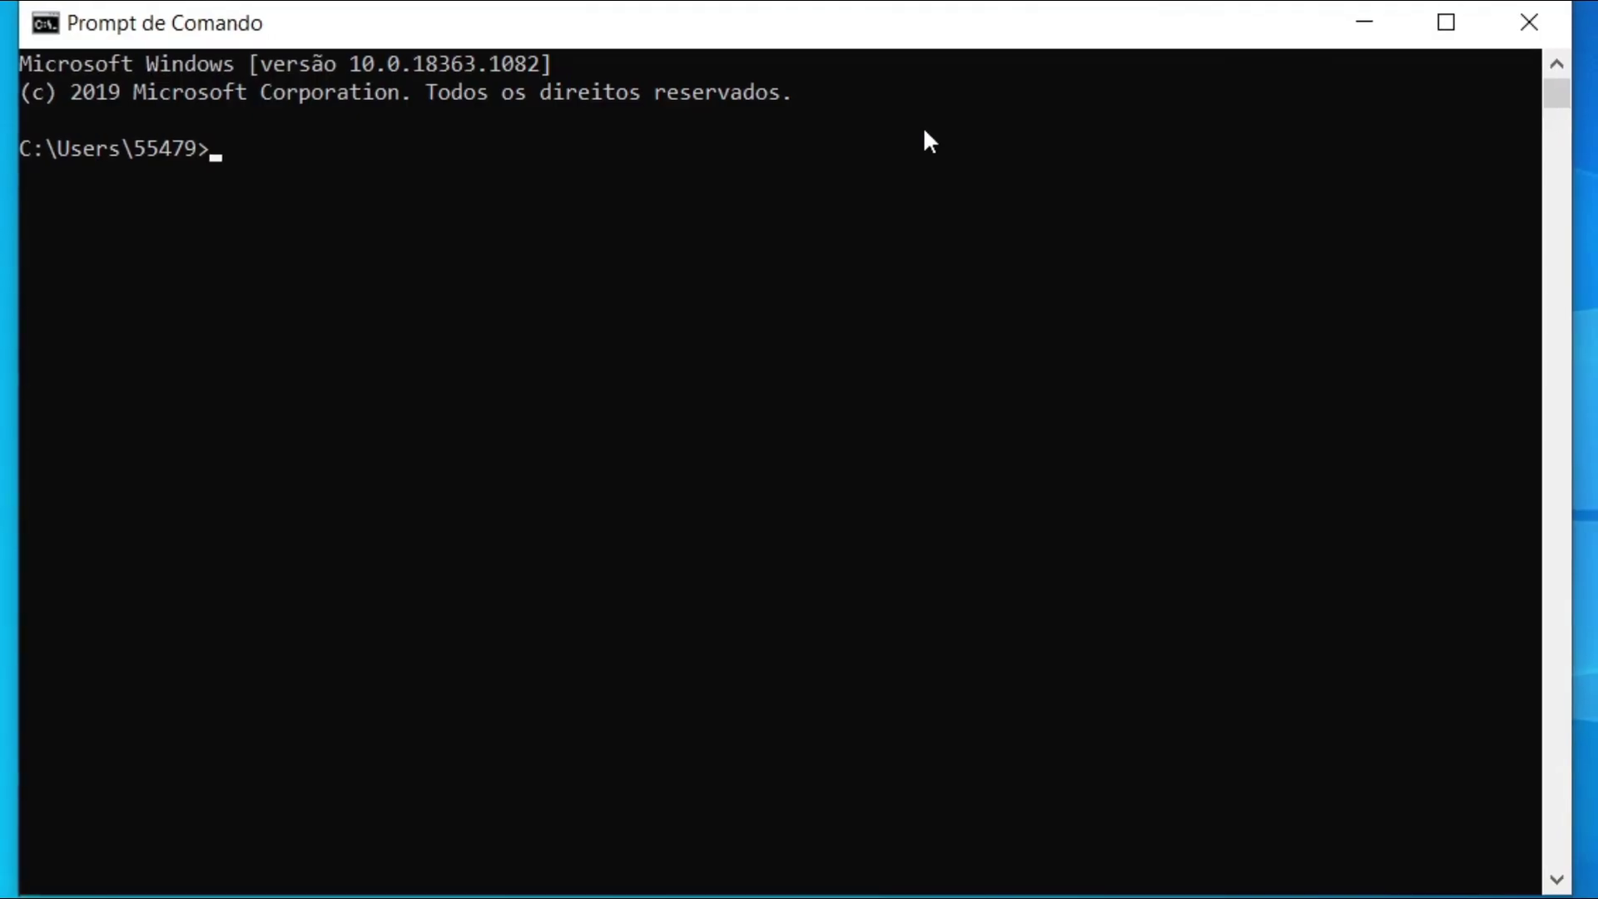
pyautogui.write('unista')
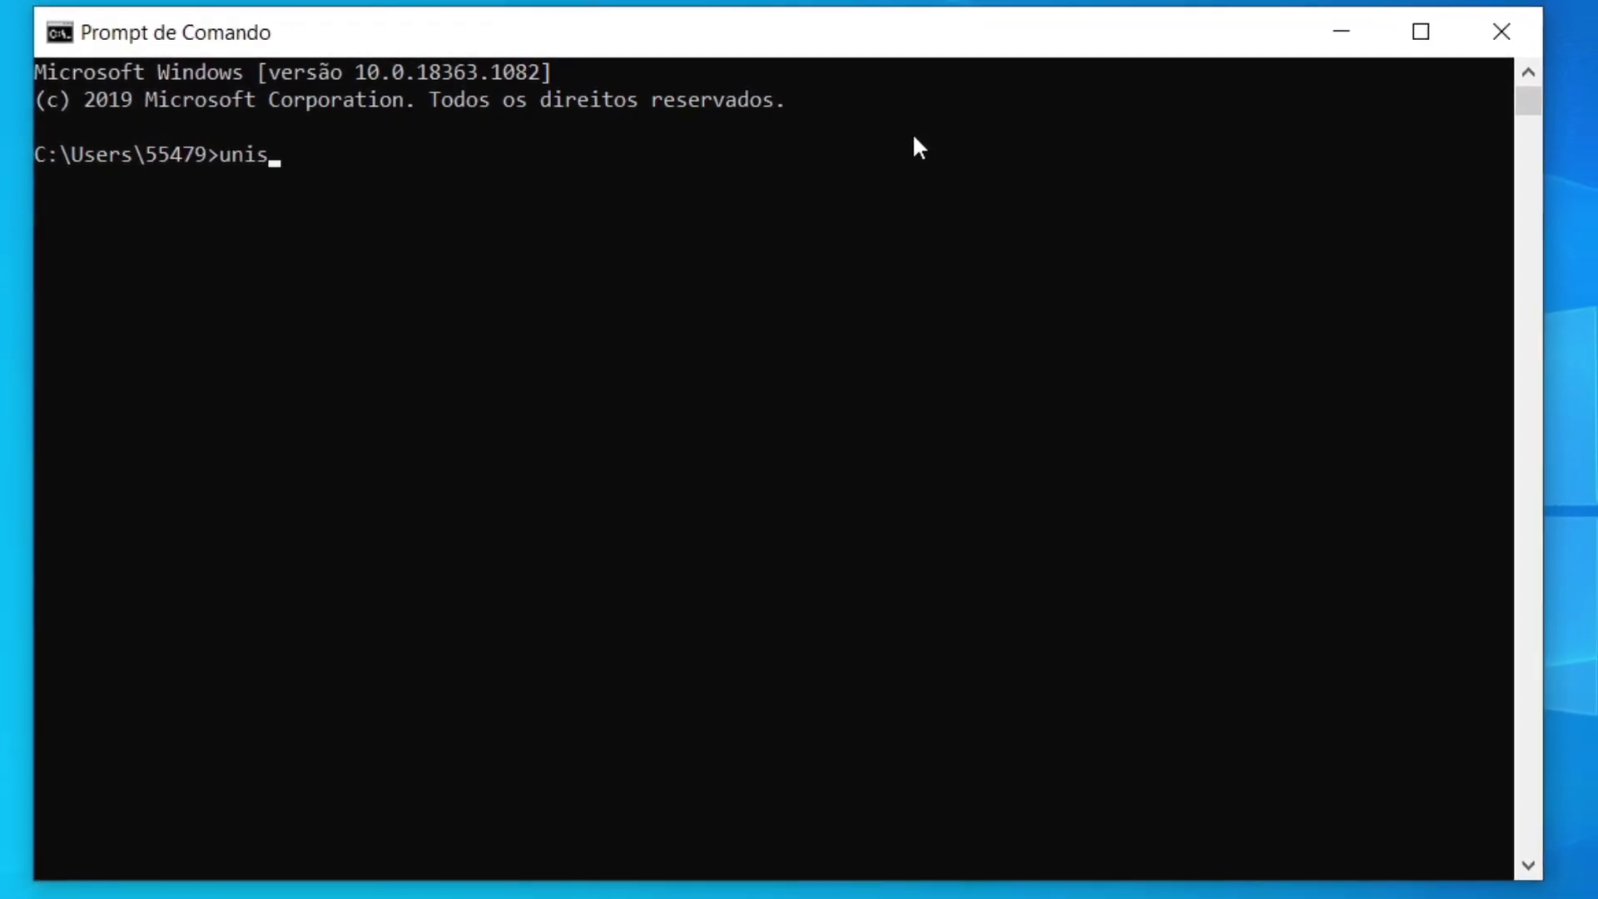
pyautogui.write('ll')
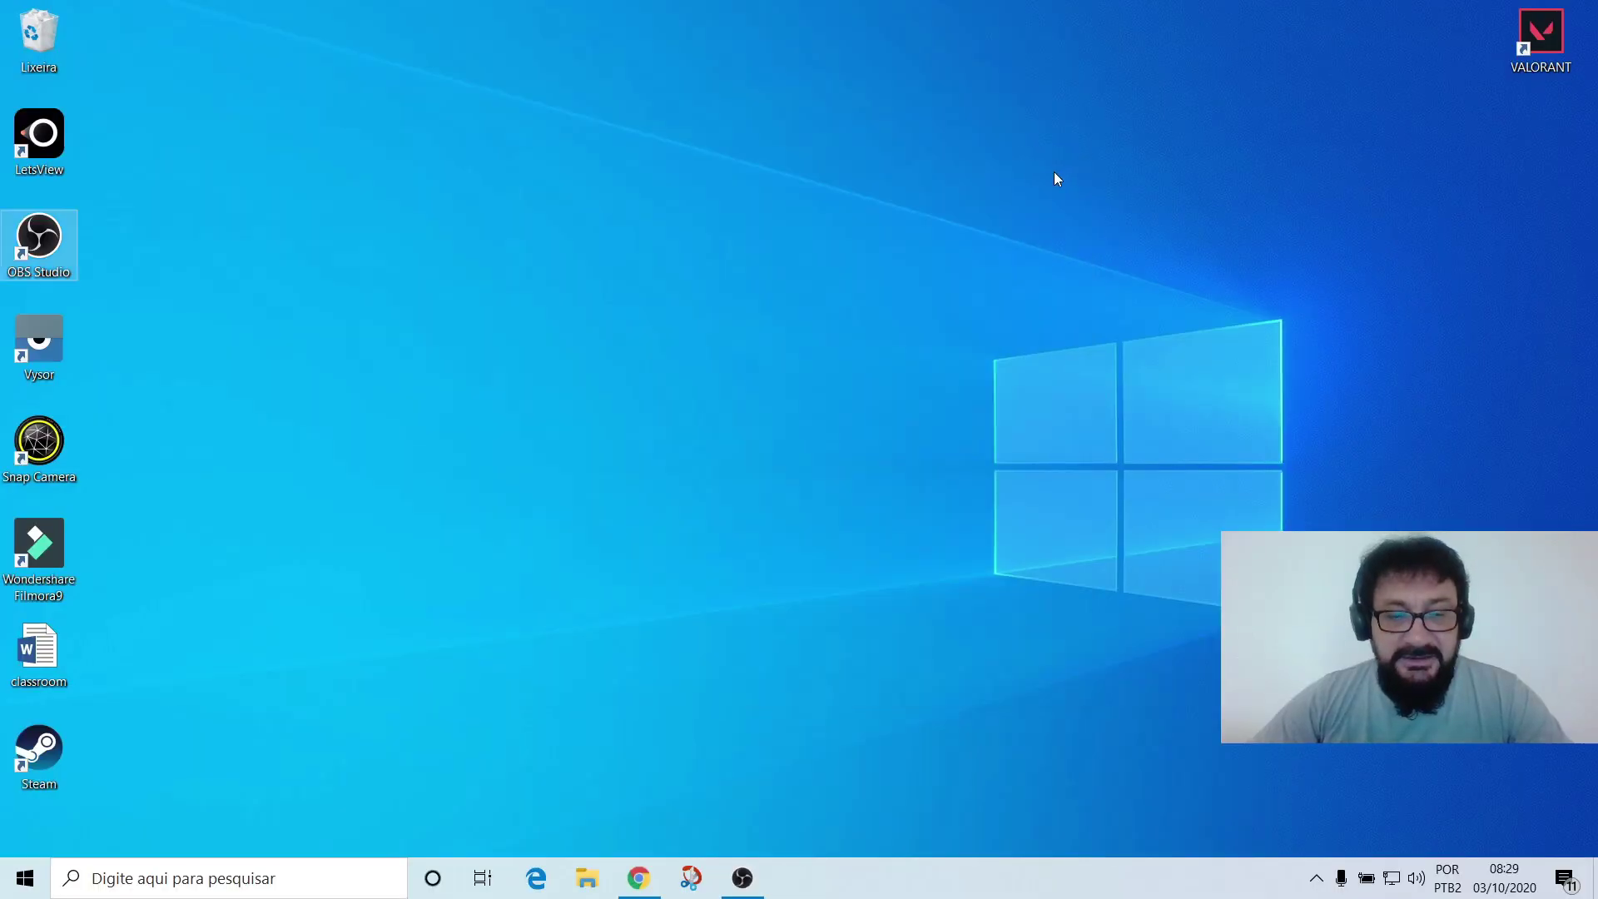
# Open the Arquivos de Programas folder on Disco Local (C:) in File Explorer.
pyautogui.click(585, 879)
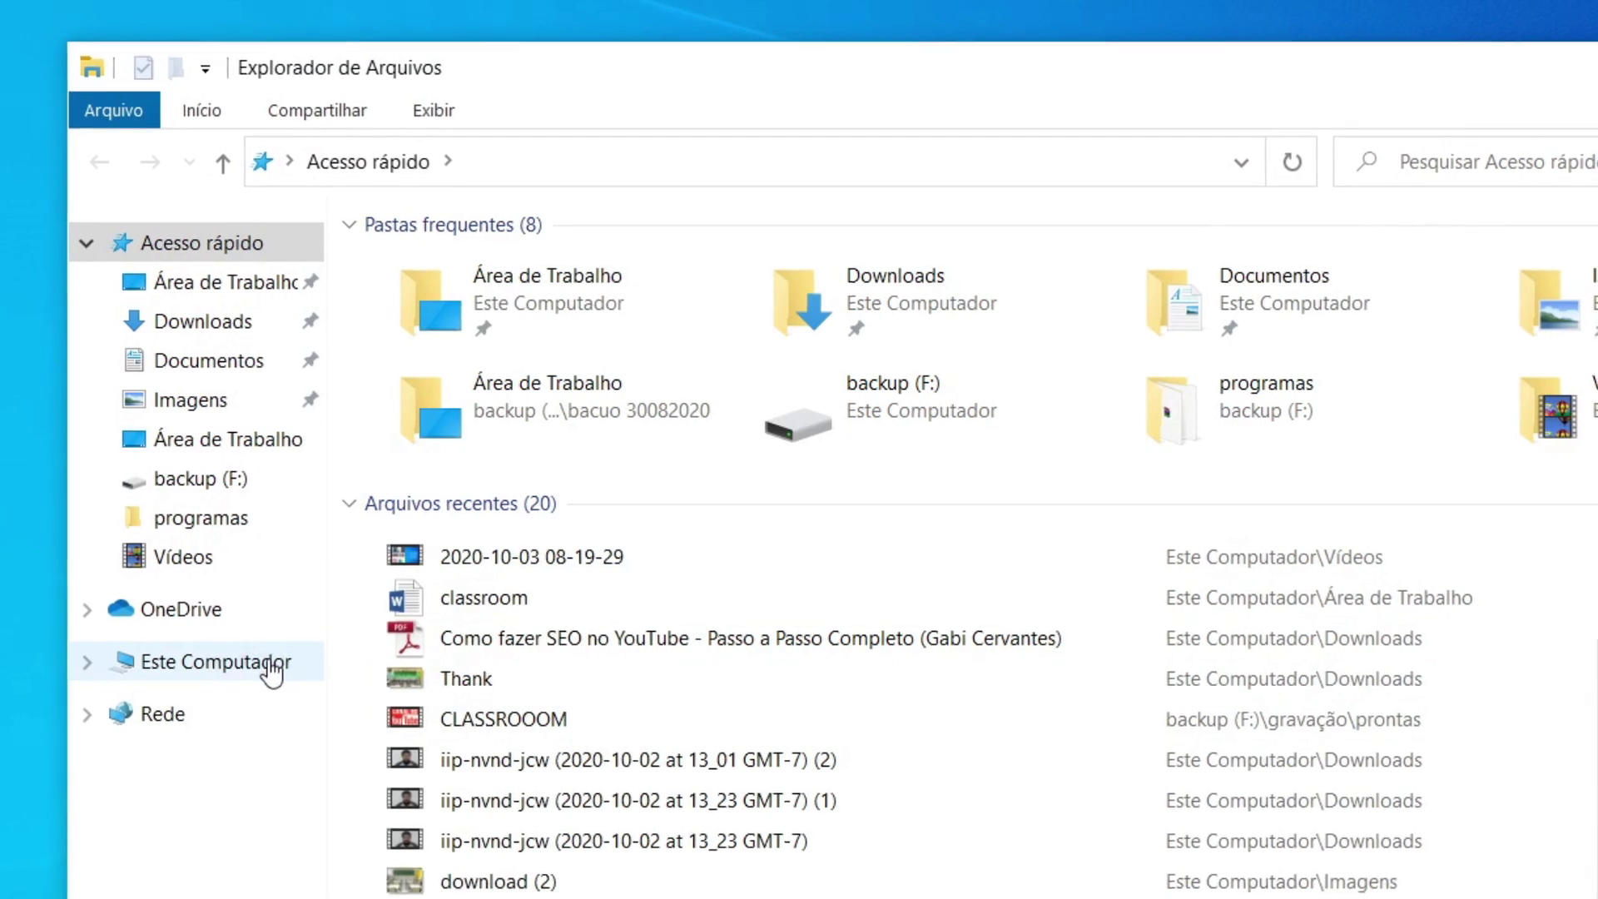
pyautogui.click(271, 666)
pyautogui.doubleClick(557, 618)
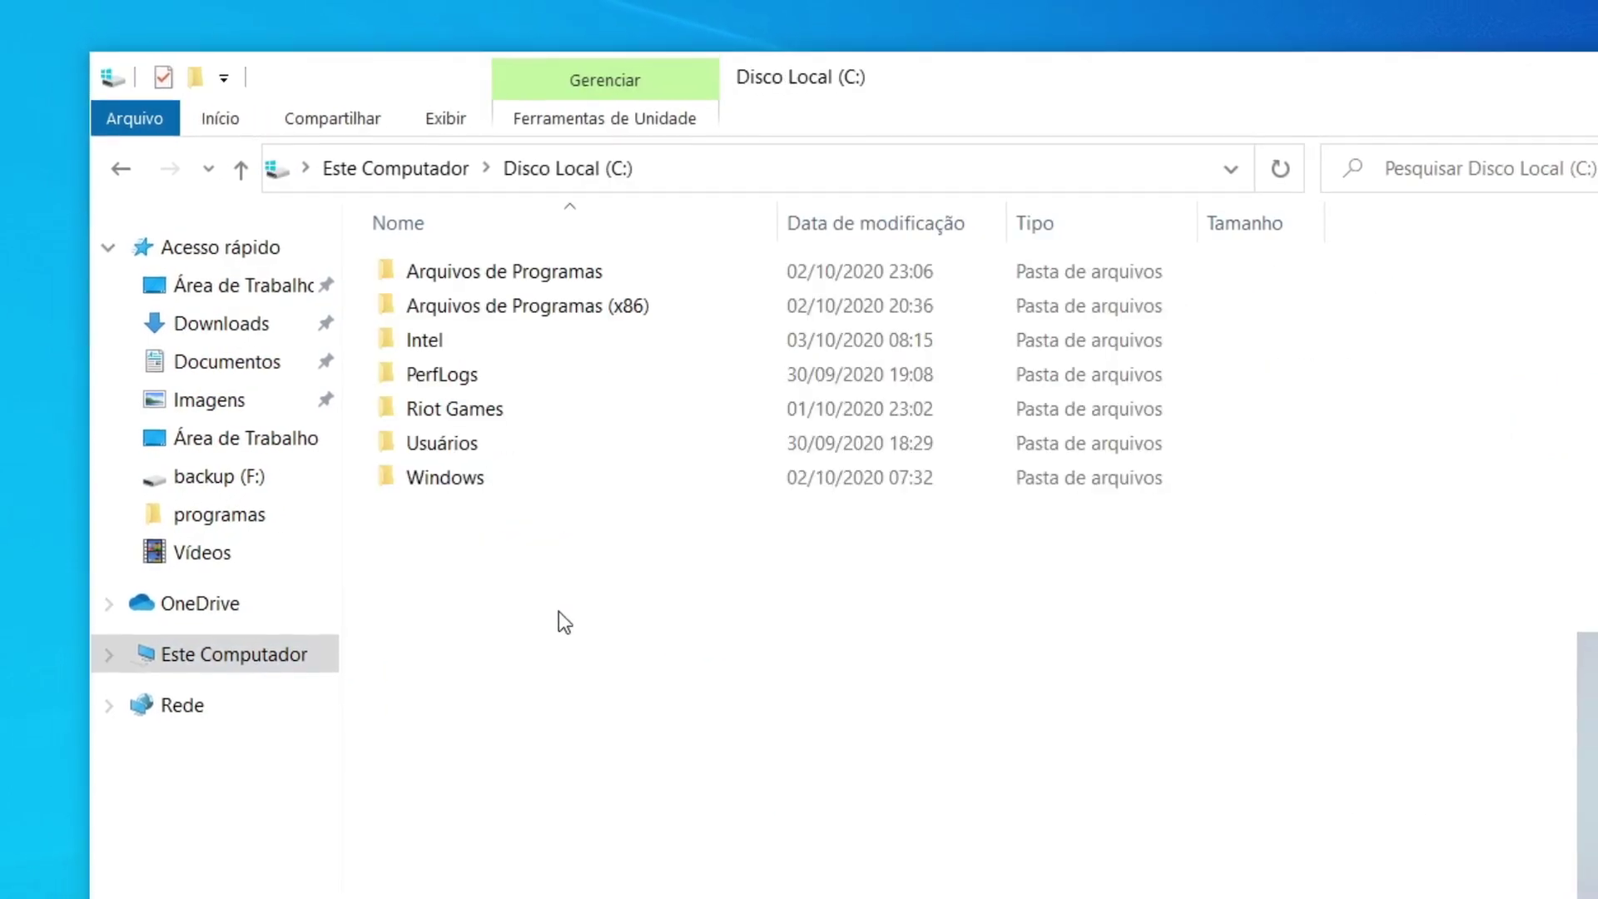
pyautogui.doubleClick(552, 273)
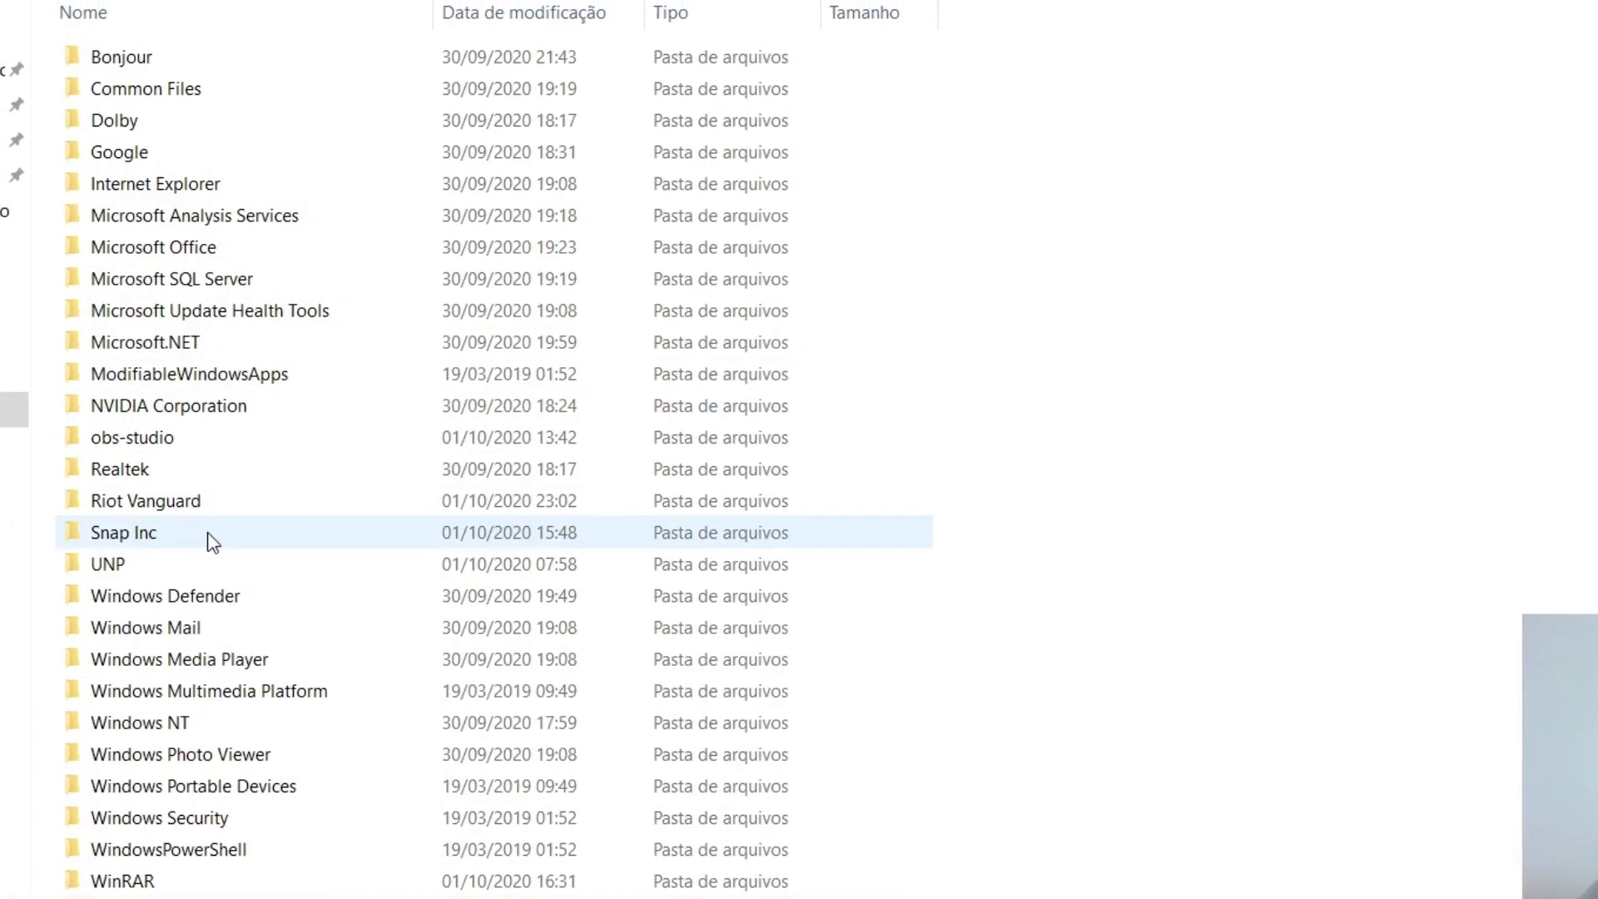
# Try to delete the Snap Inc folder from Arquivos de Programas, cancel the attempt and close File Explorer.
pyautogui.rightClick(208, 534)
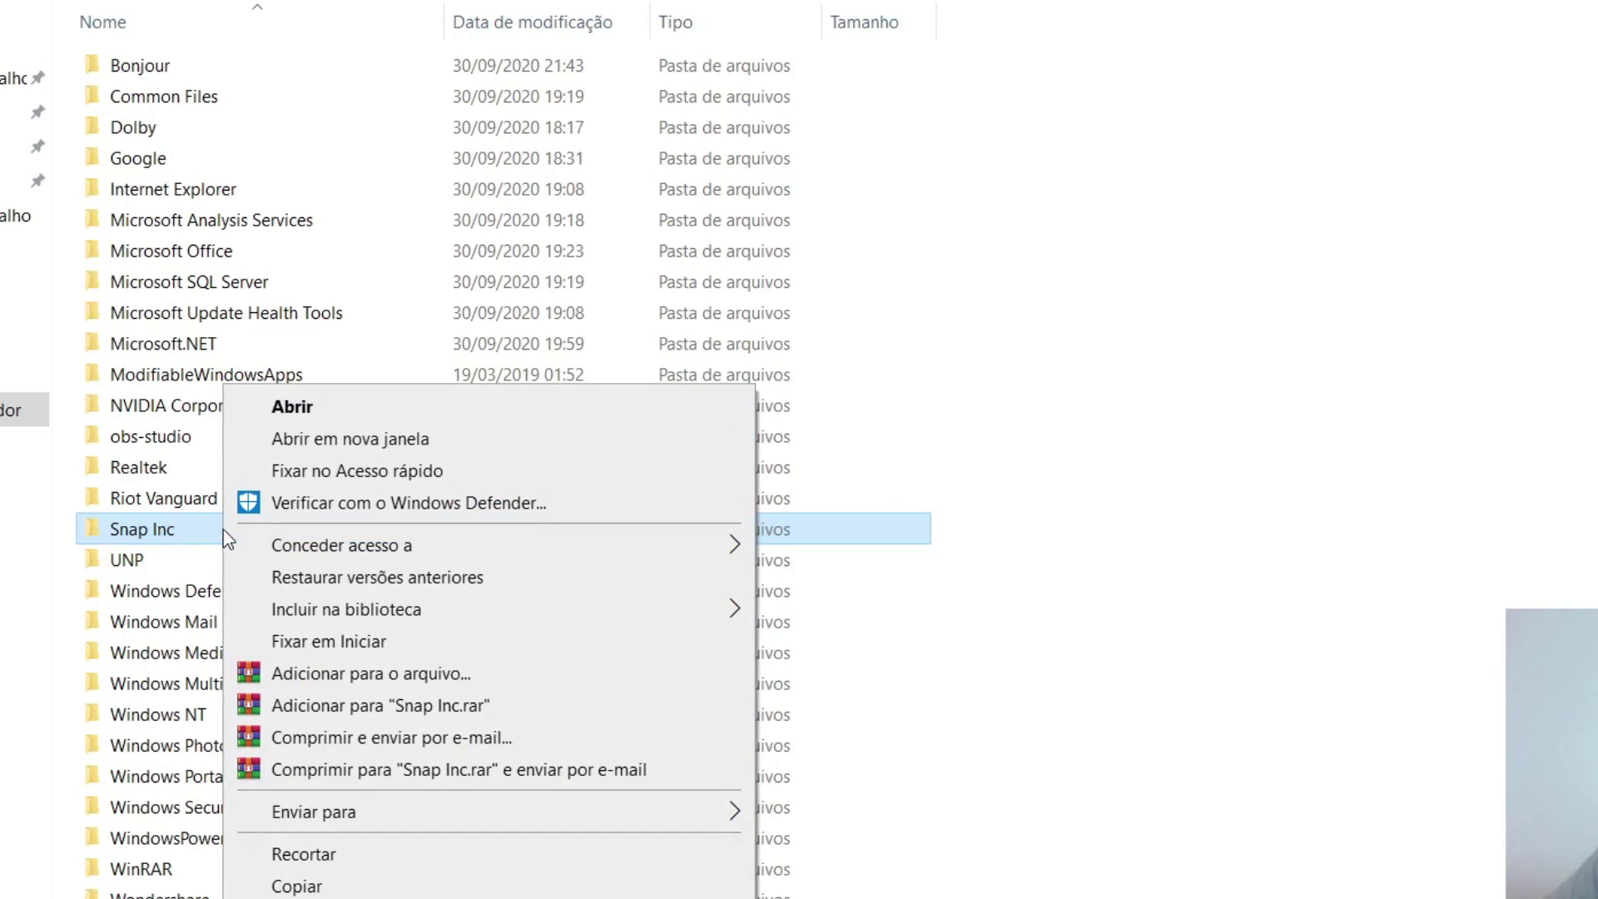
pyautogui.press('Escape')
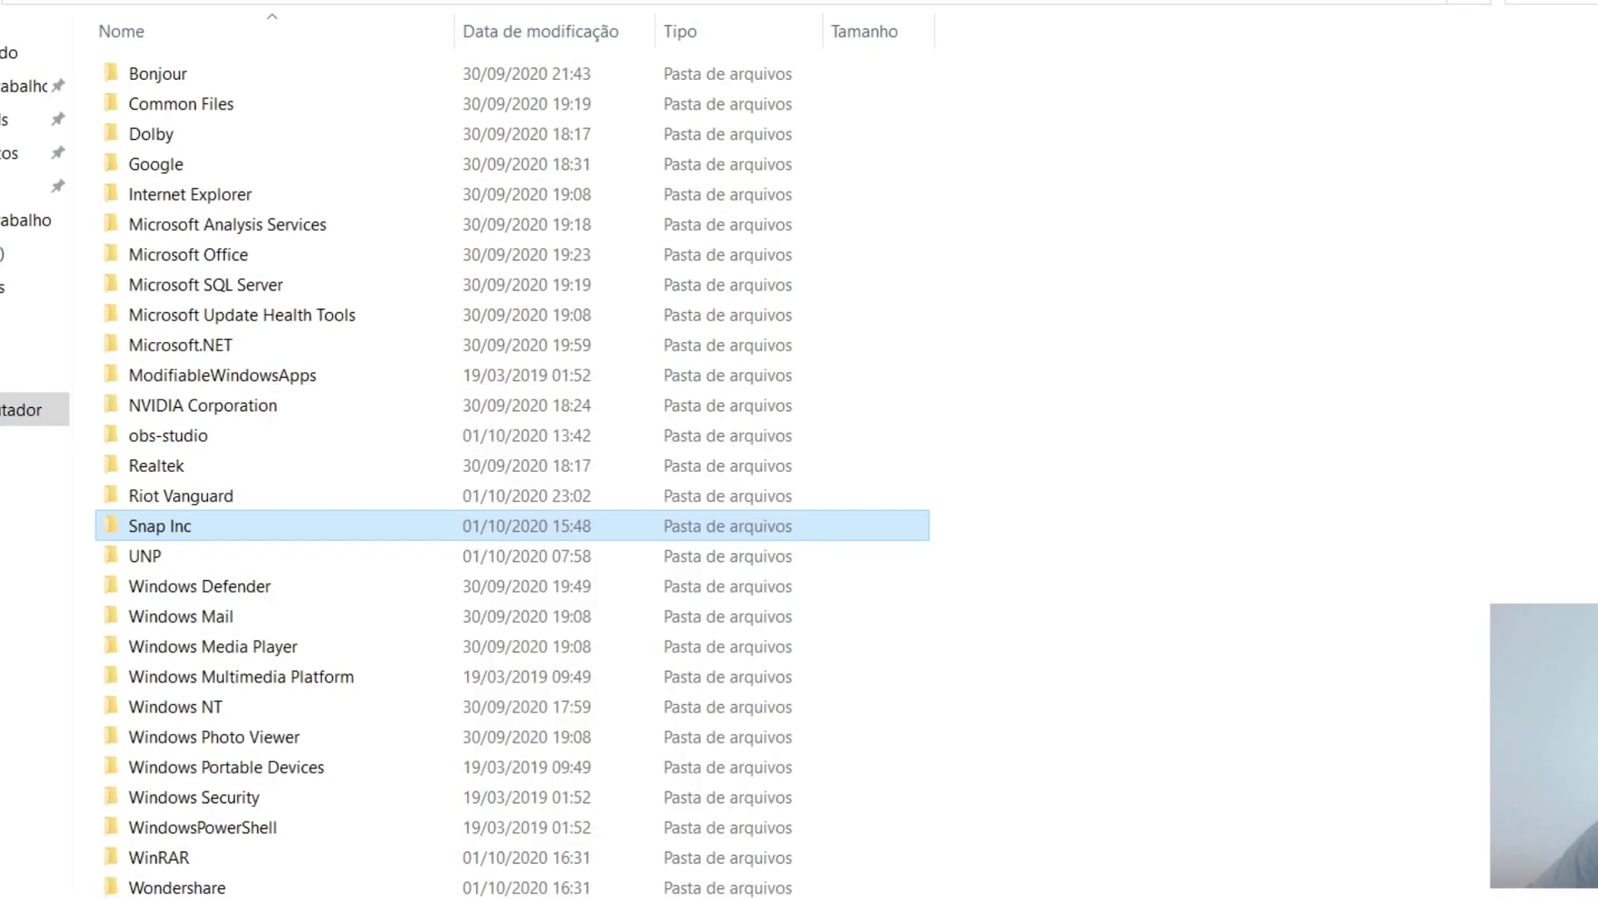
pyautogui.press('Delete')
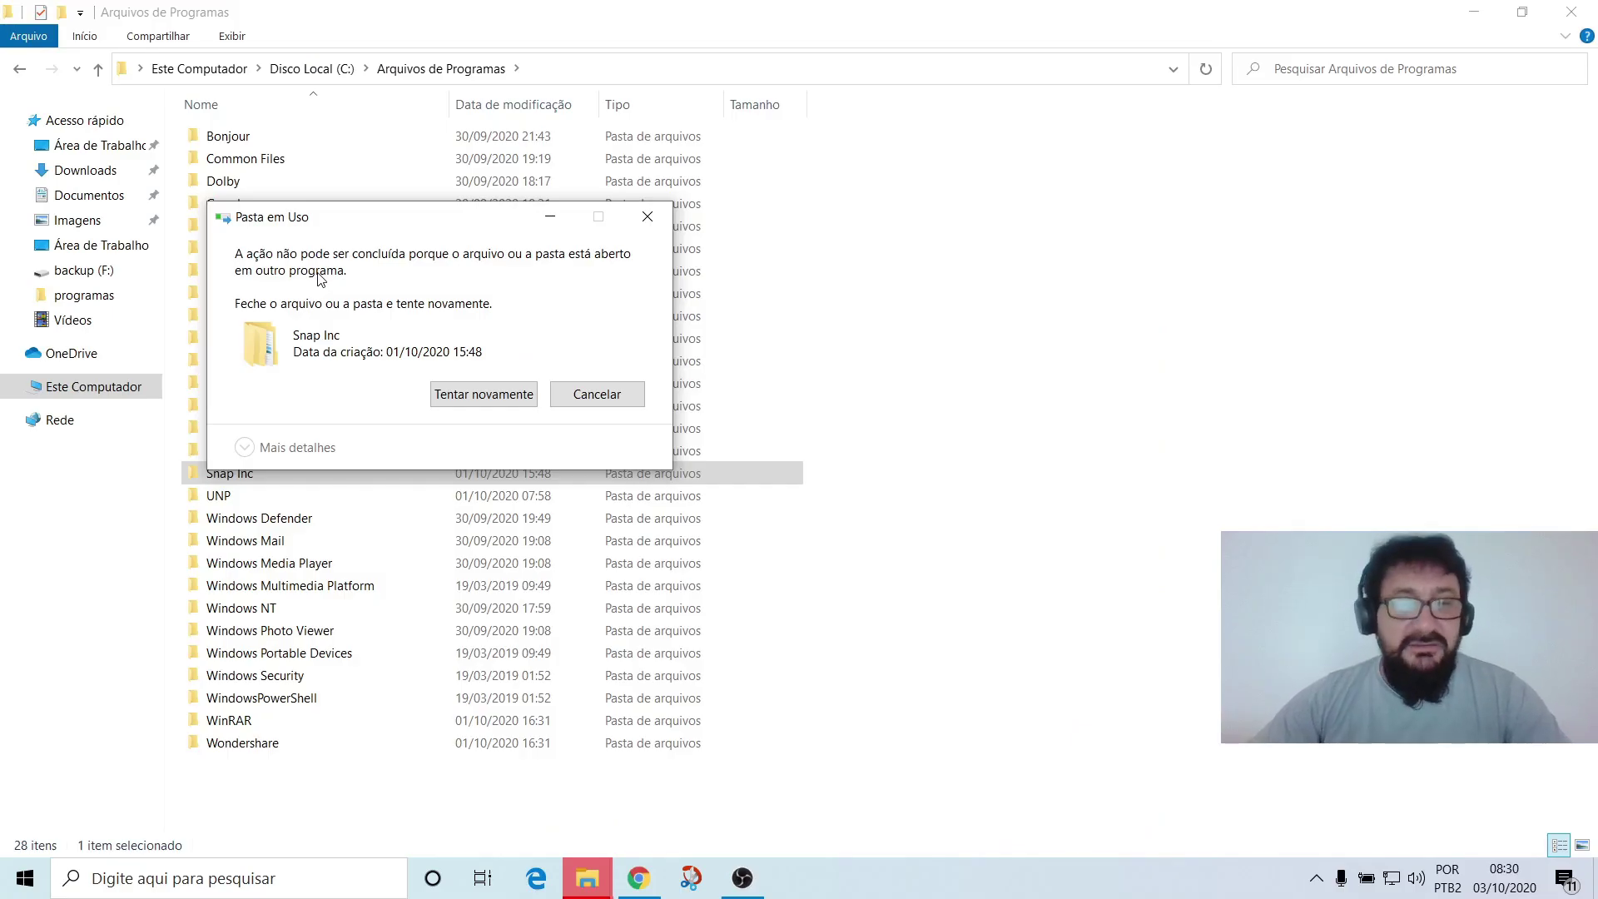
pyautogui.click(597, 395)
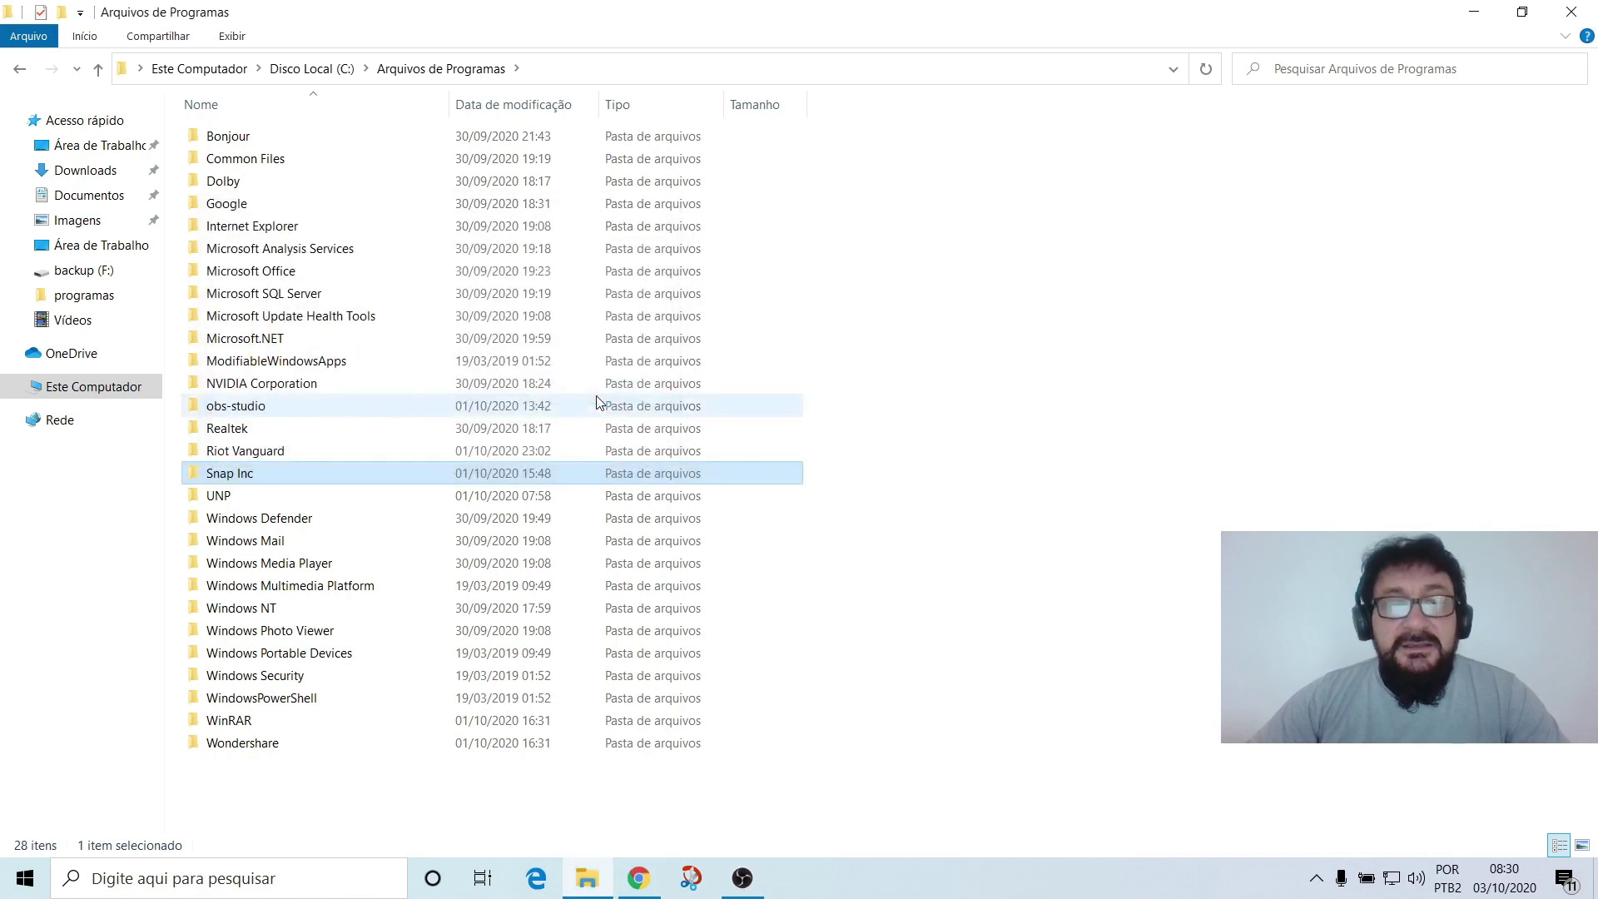
pyautogui.click(1571, 12)
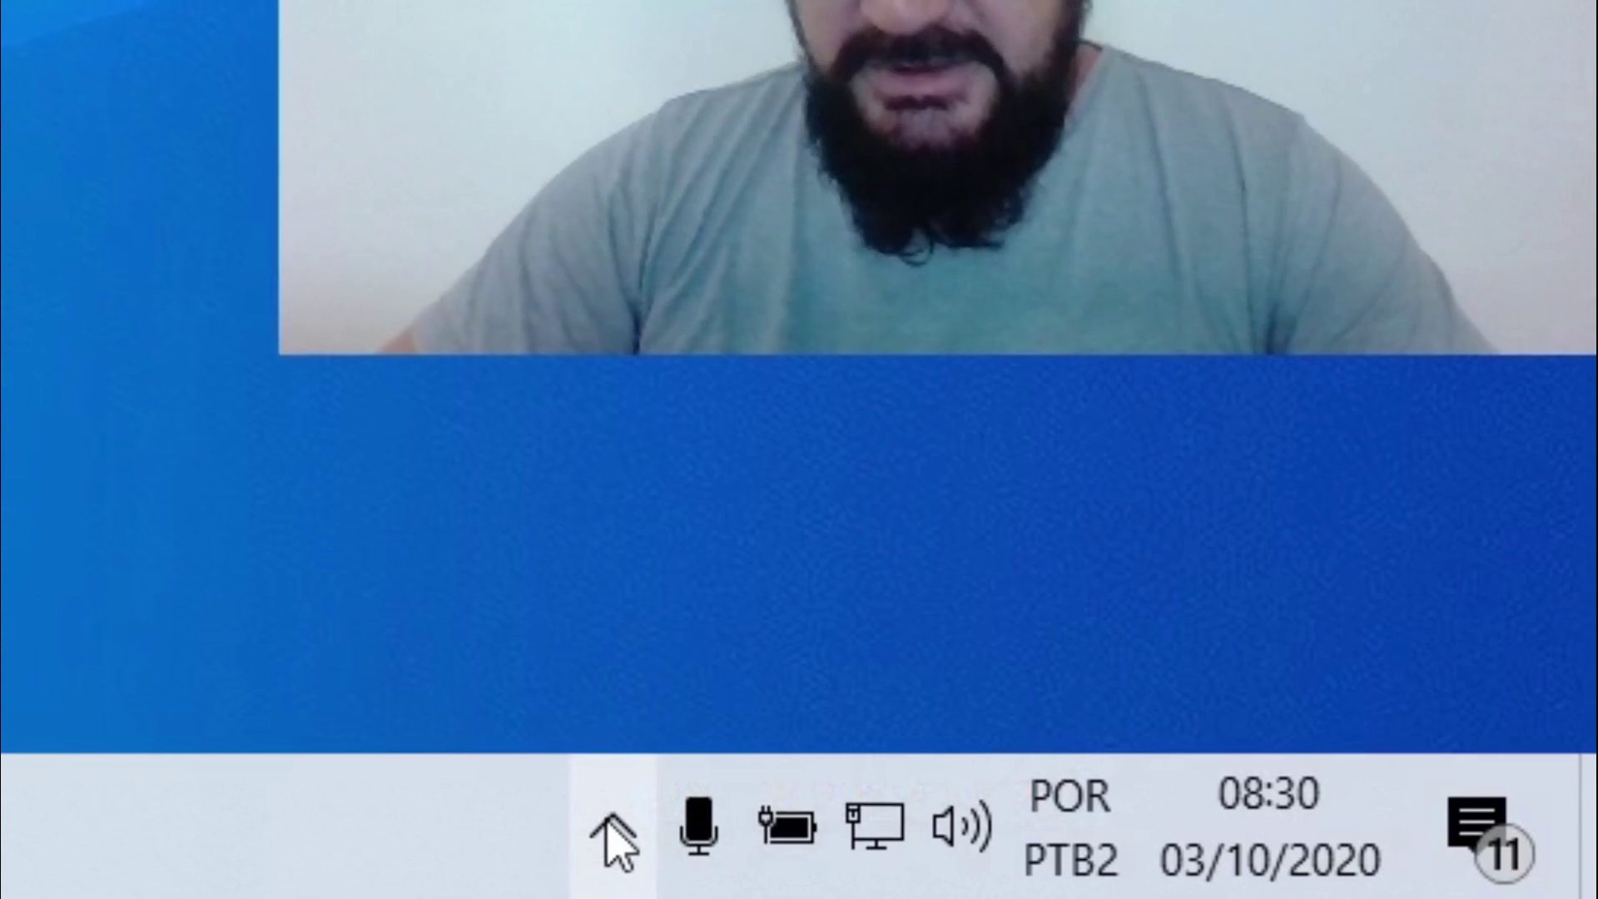
# Bring up the Snap Camera instance running in the background and quit it completely.
pyautogui.click(620, 833)
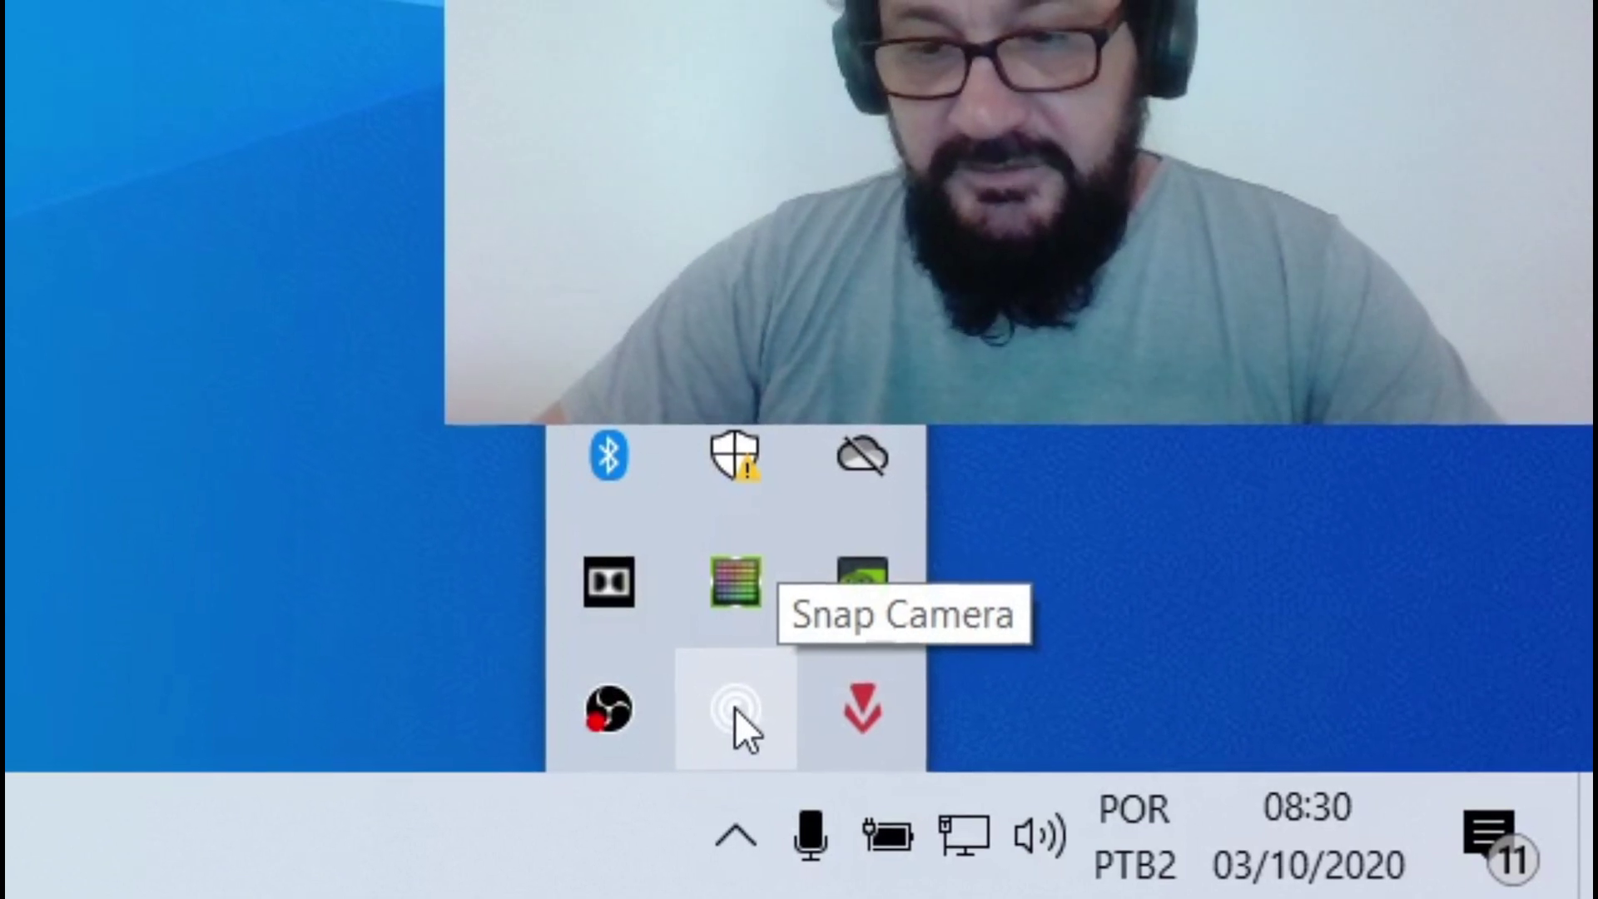
pyautogui.click(739, 712)
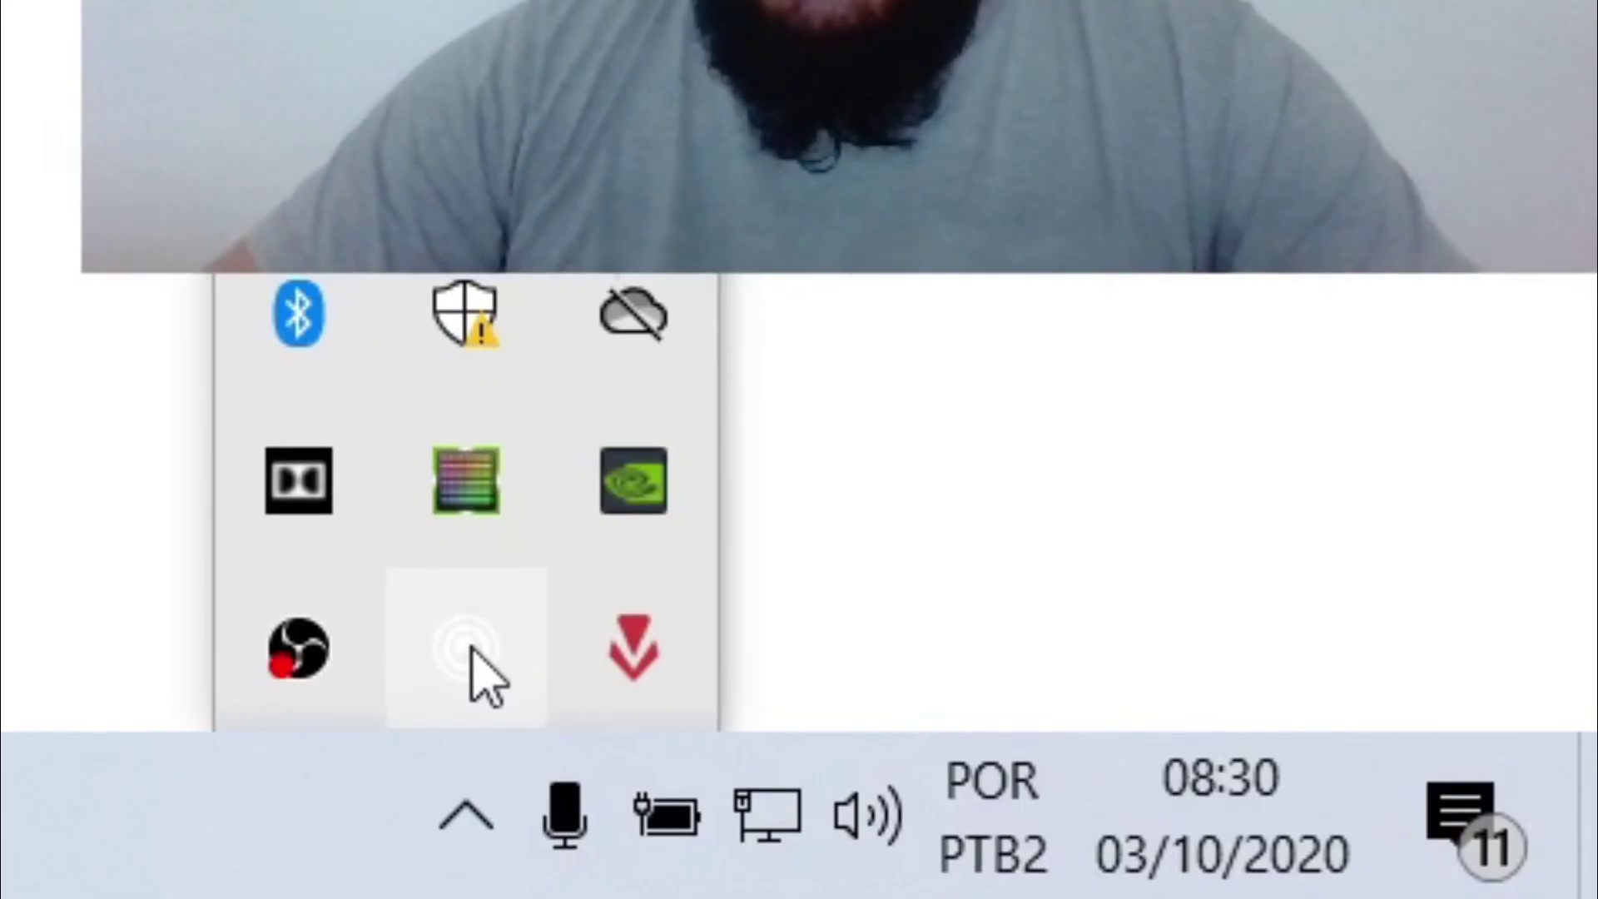
pyautogui.rightClick(1317, 836)
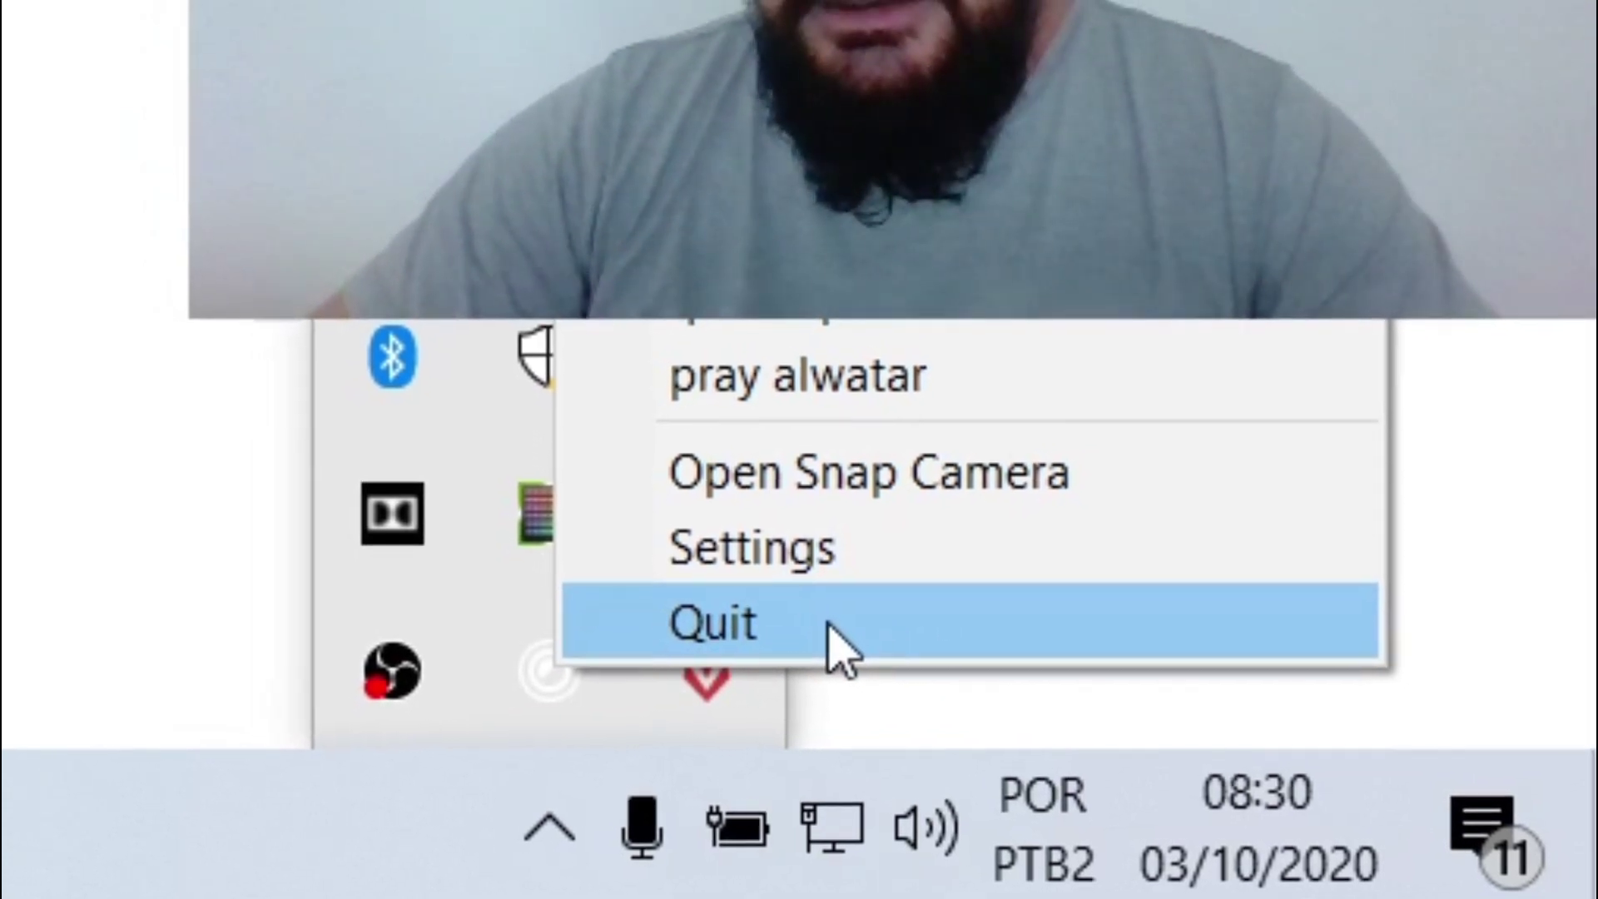
pyautogui.click(844, 645)
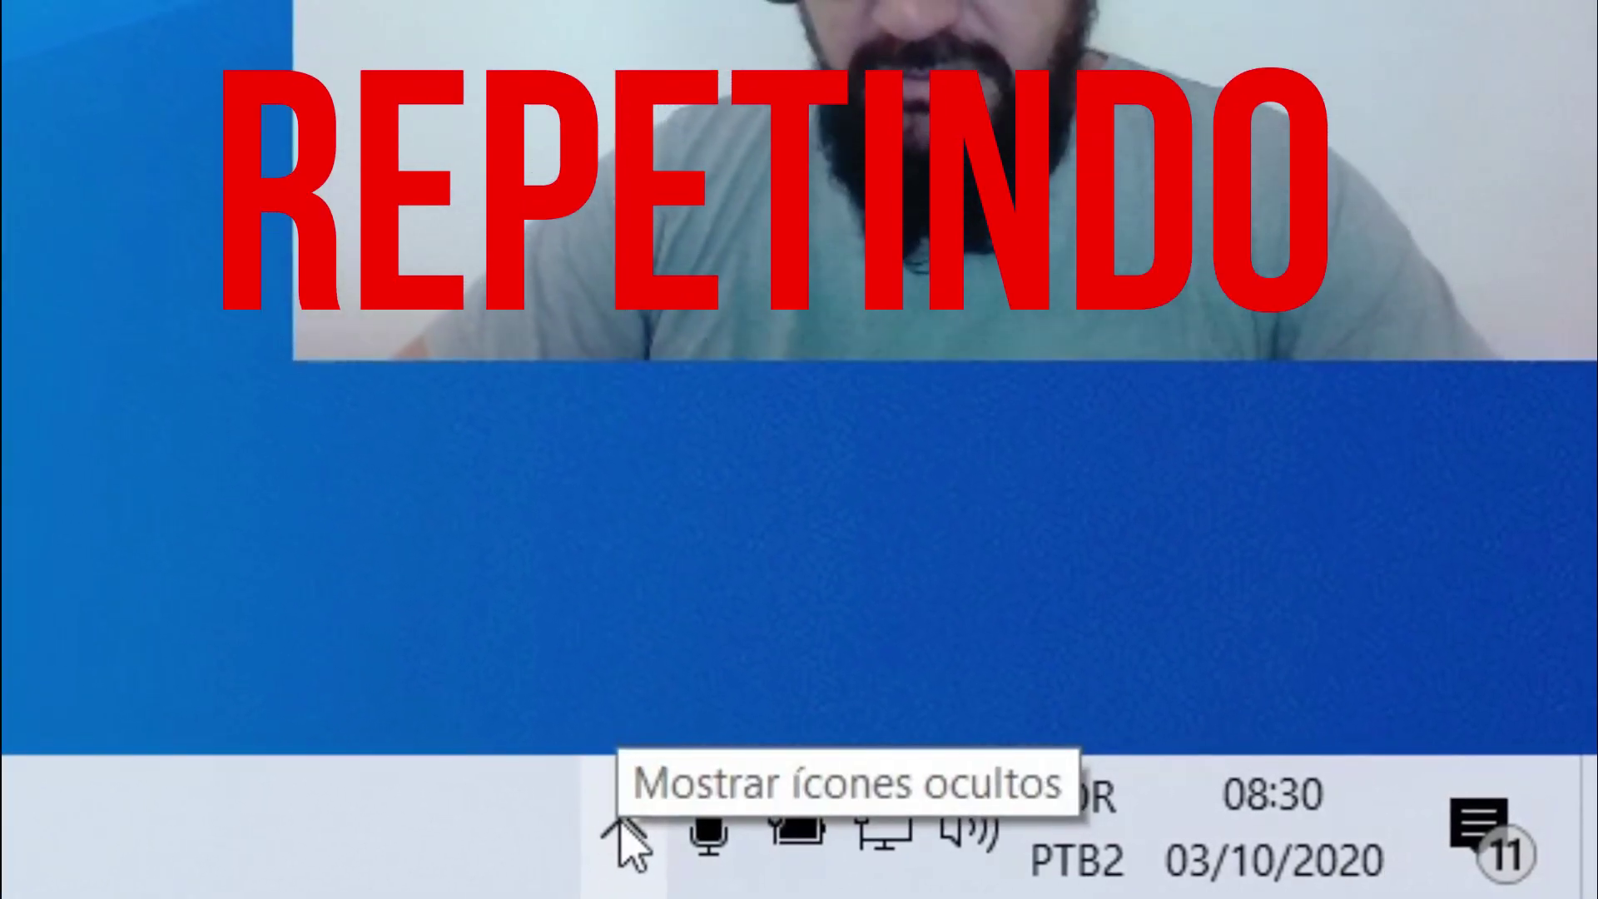
pyautogui.click(616, 836)
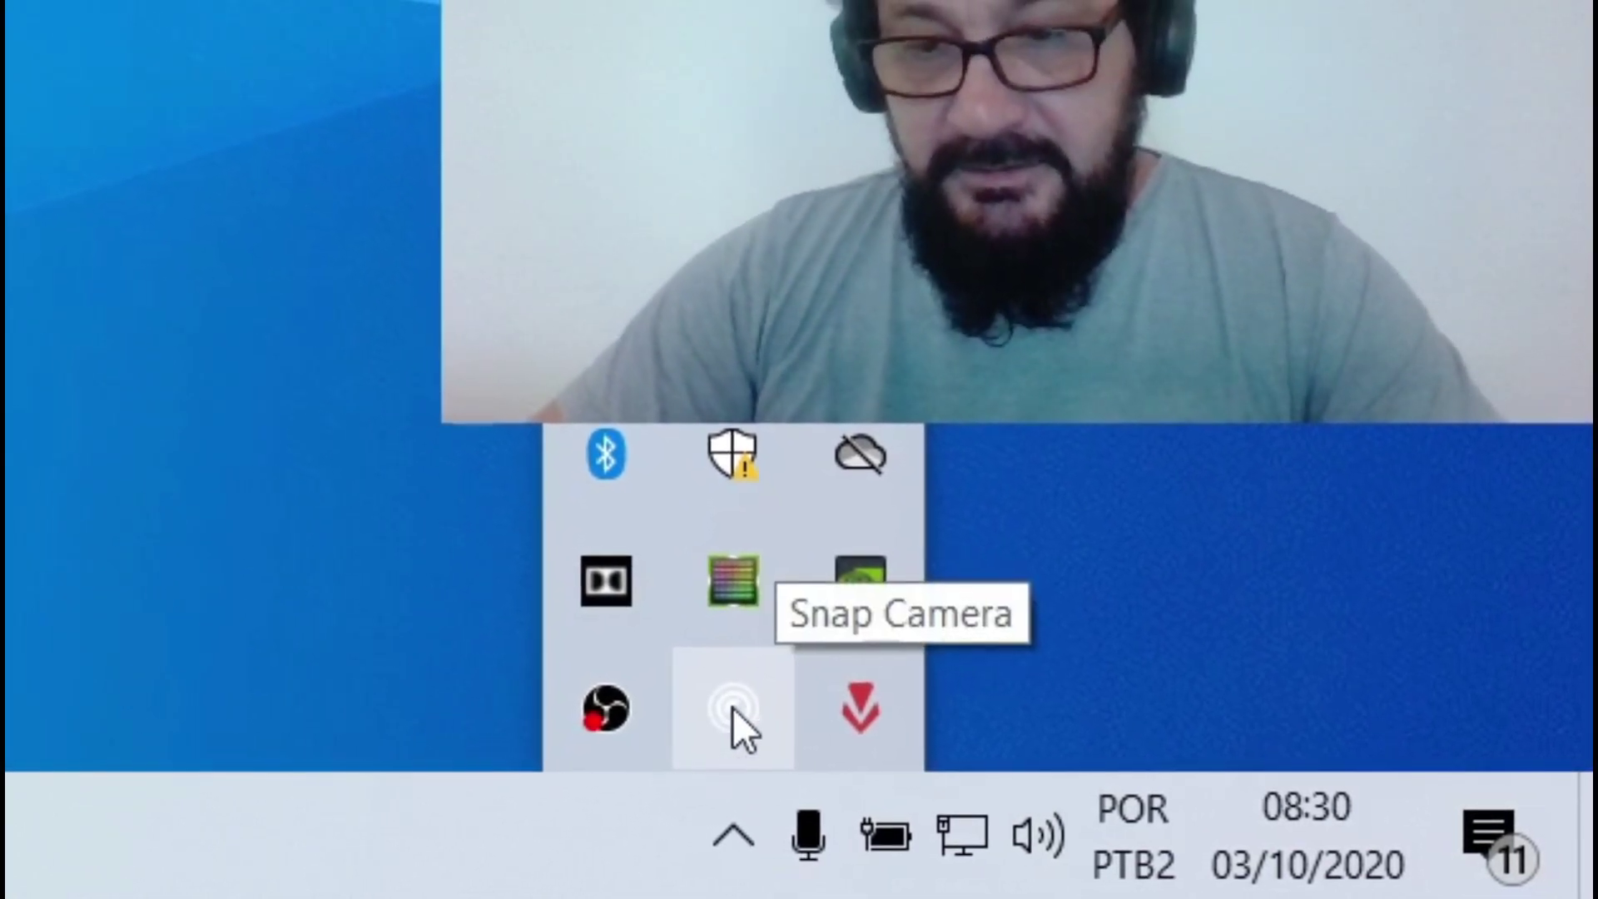
pyautogui.click(743, 710)
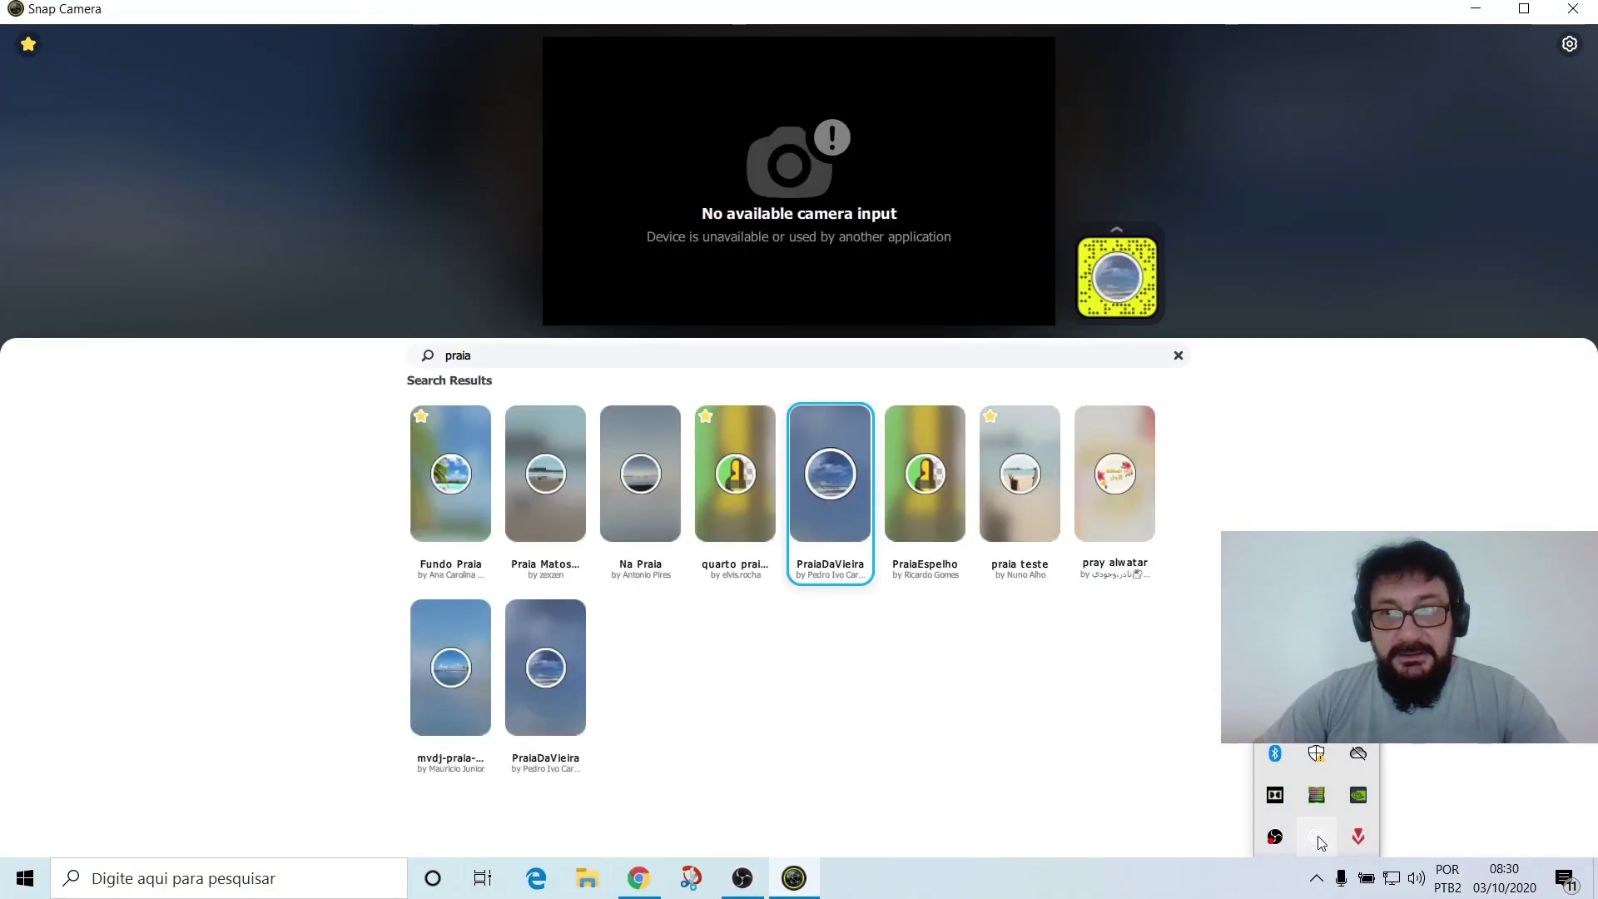
pyautogui.rightClick(1318, 838)
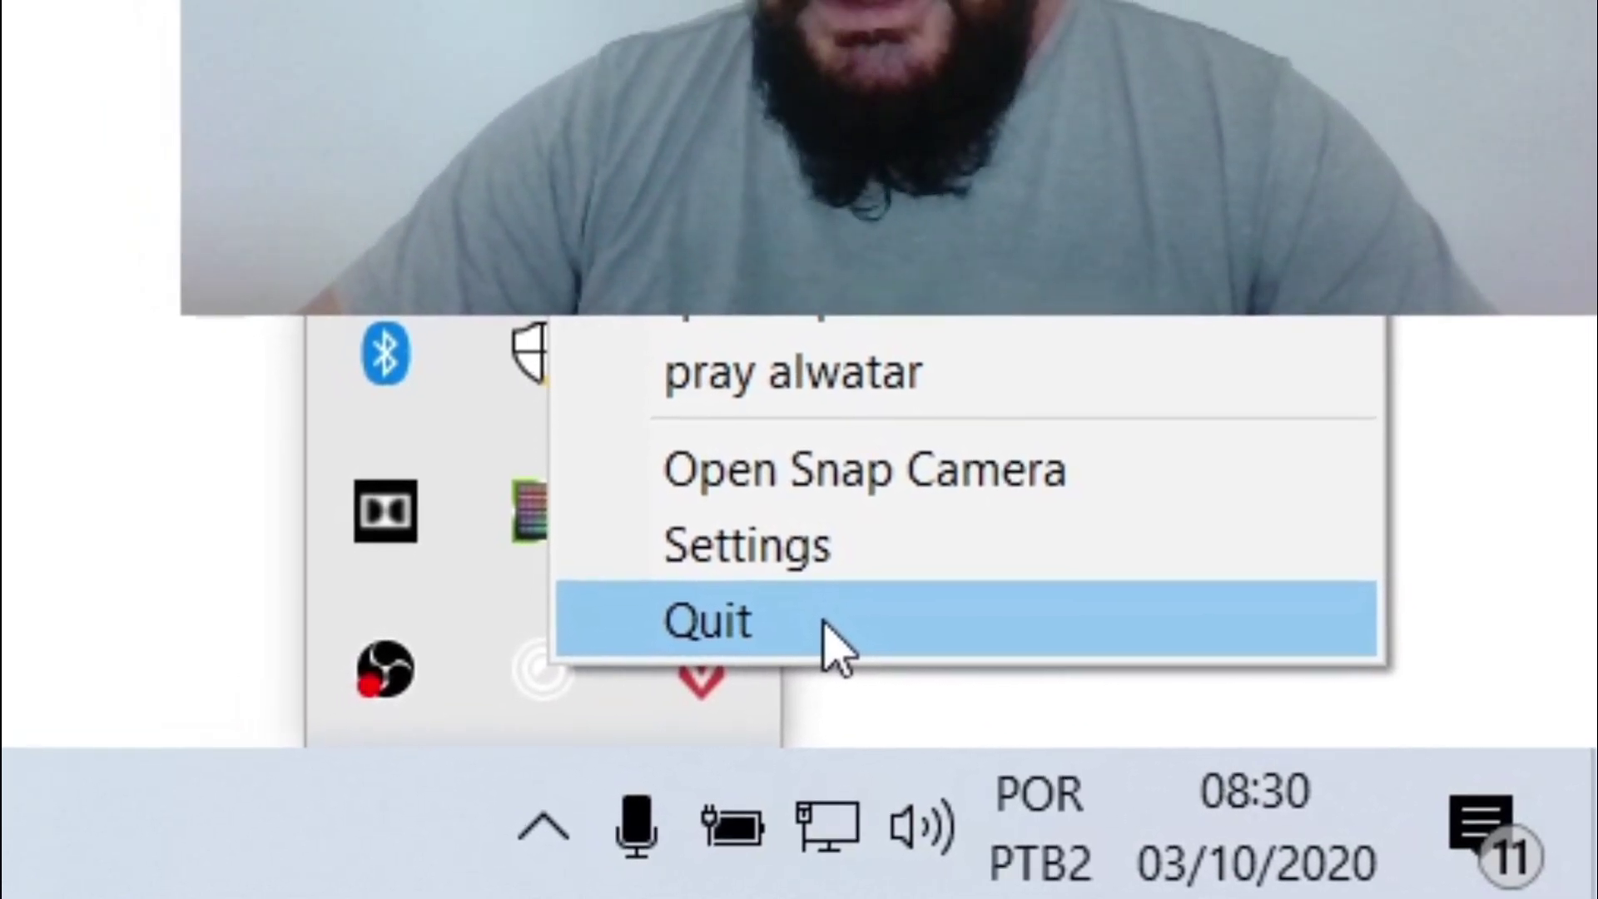
pyautogui.click(819, 622)
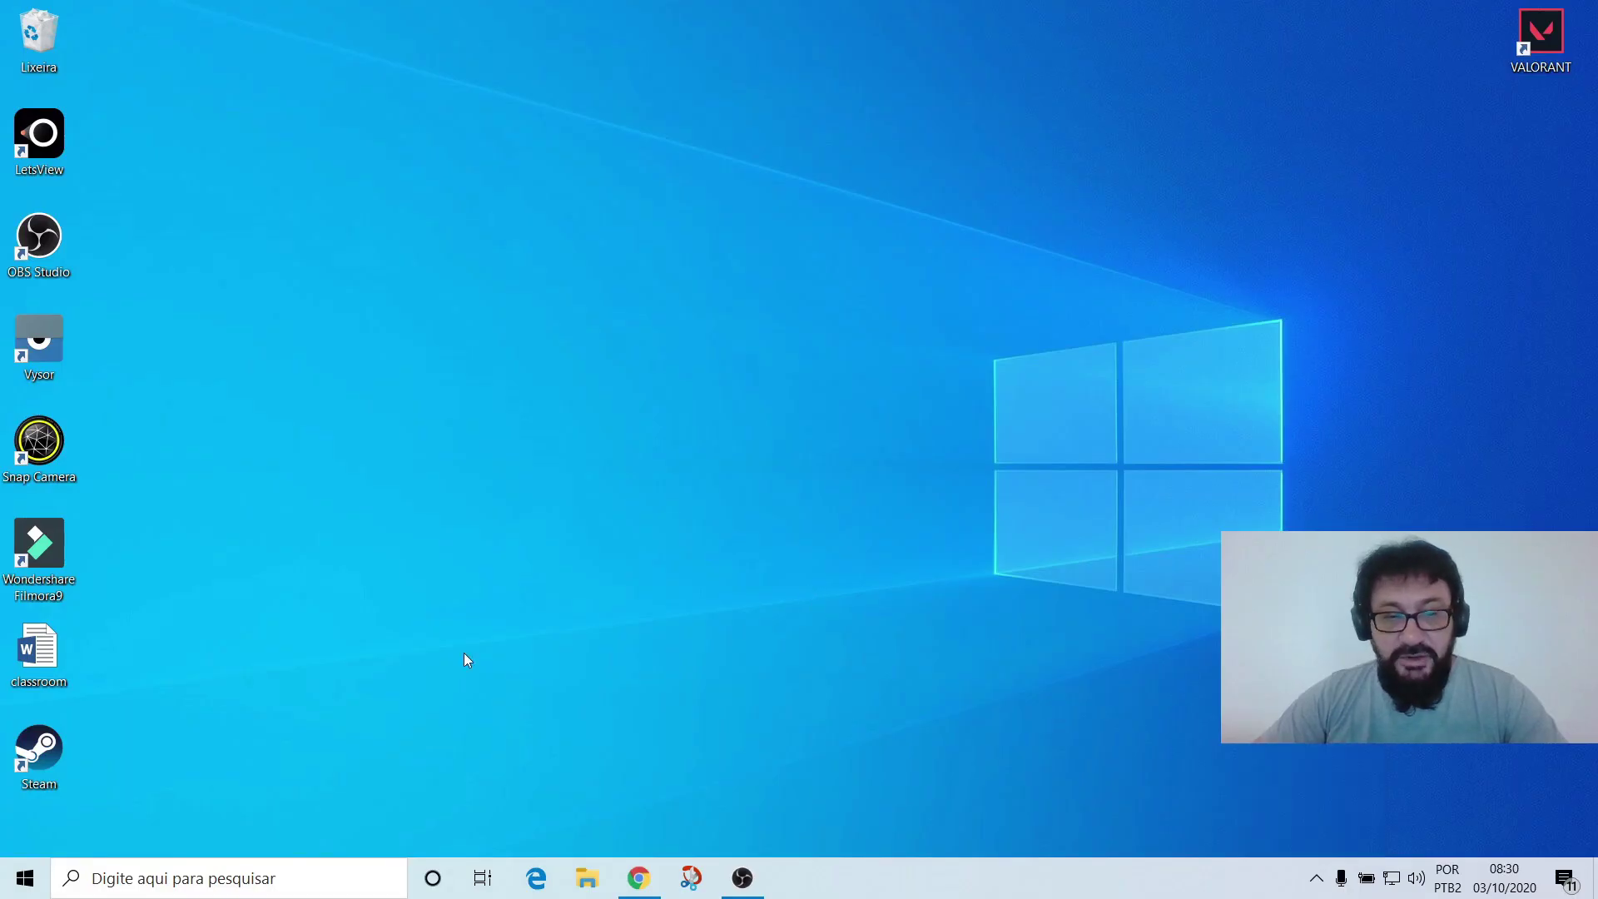
pyautogui.click(194, 878)
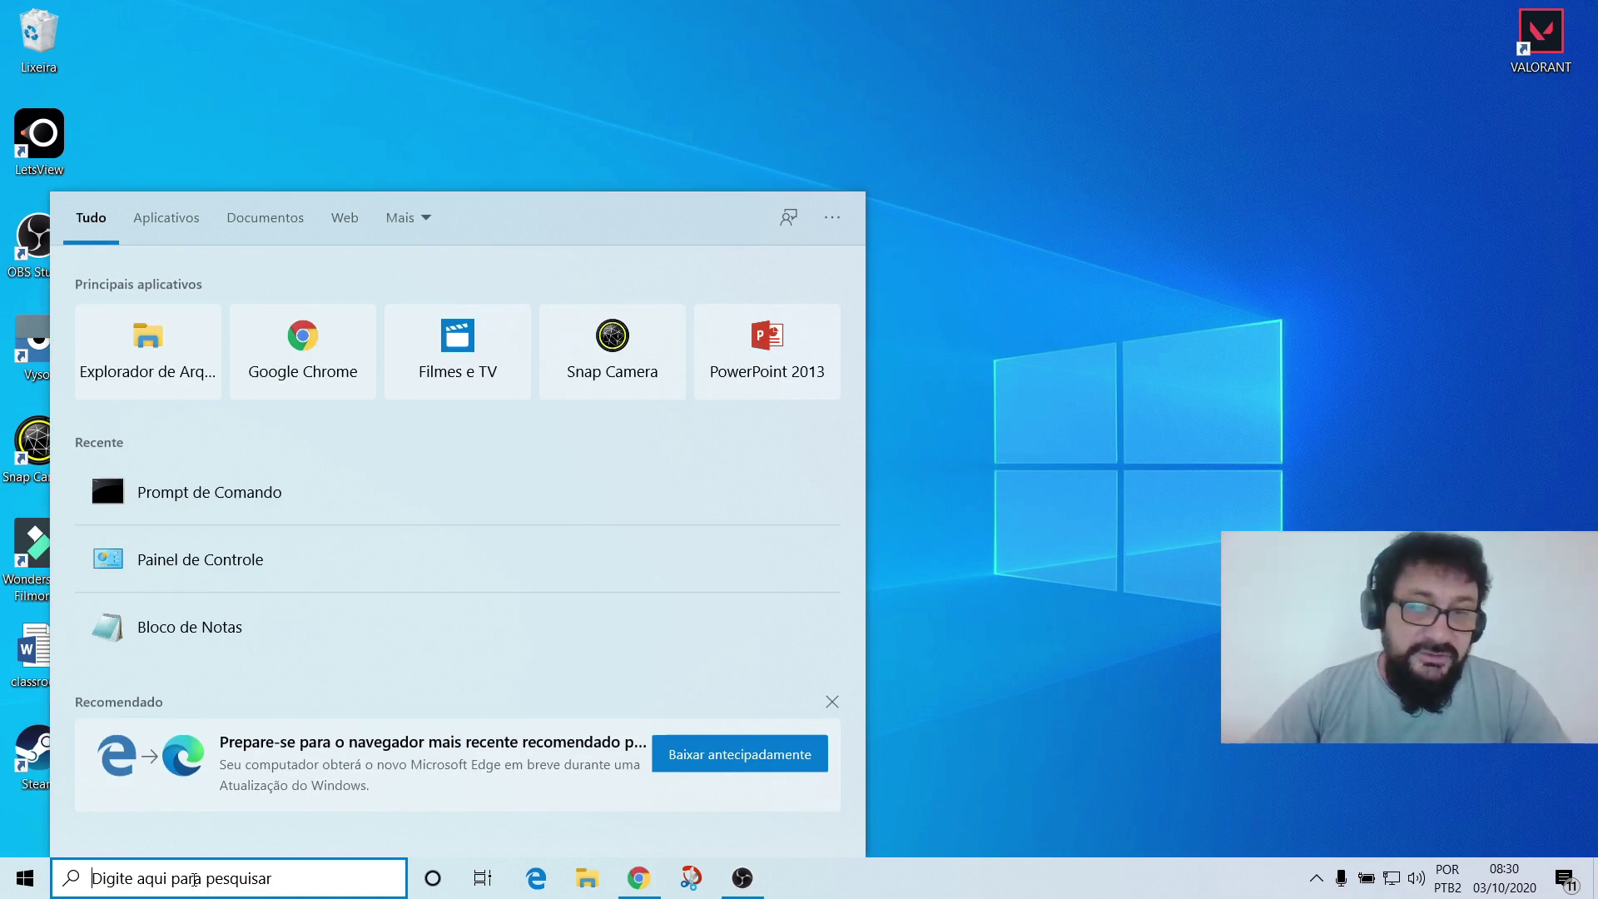
pyautogui.write('pai')
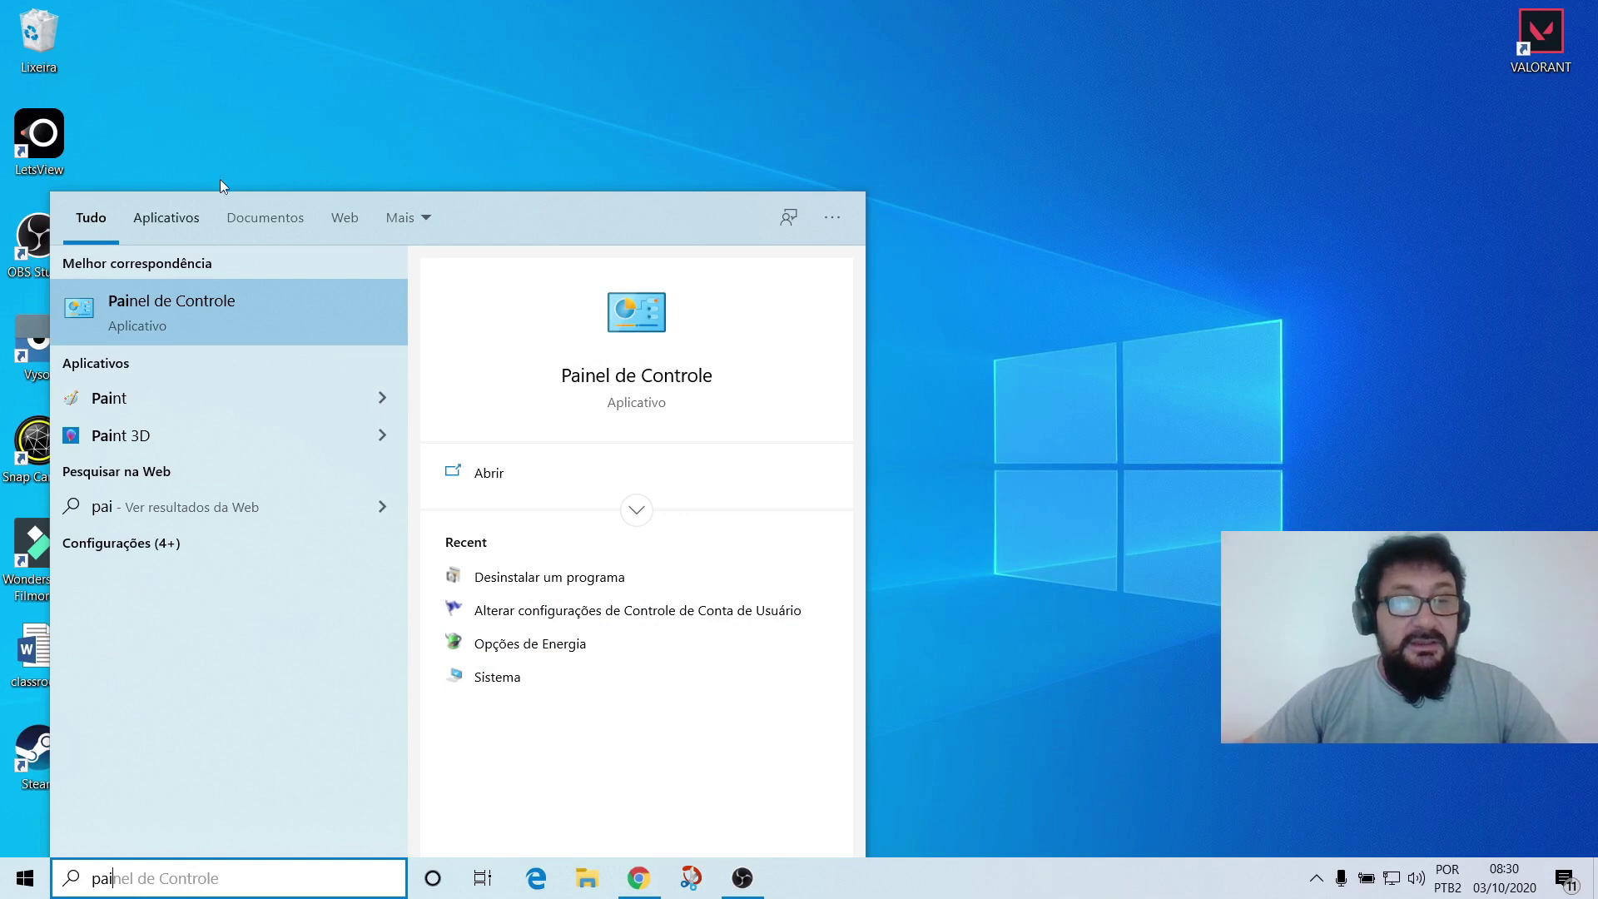
pyautogui.click(222, 302)
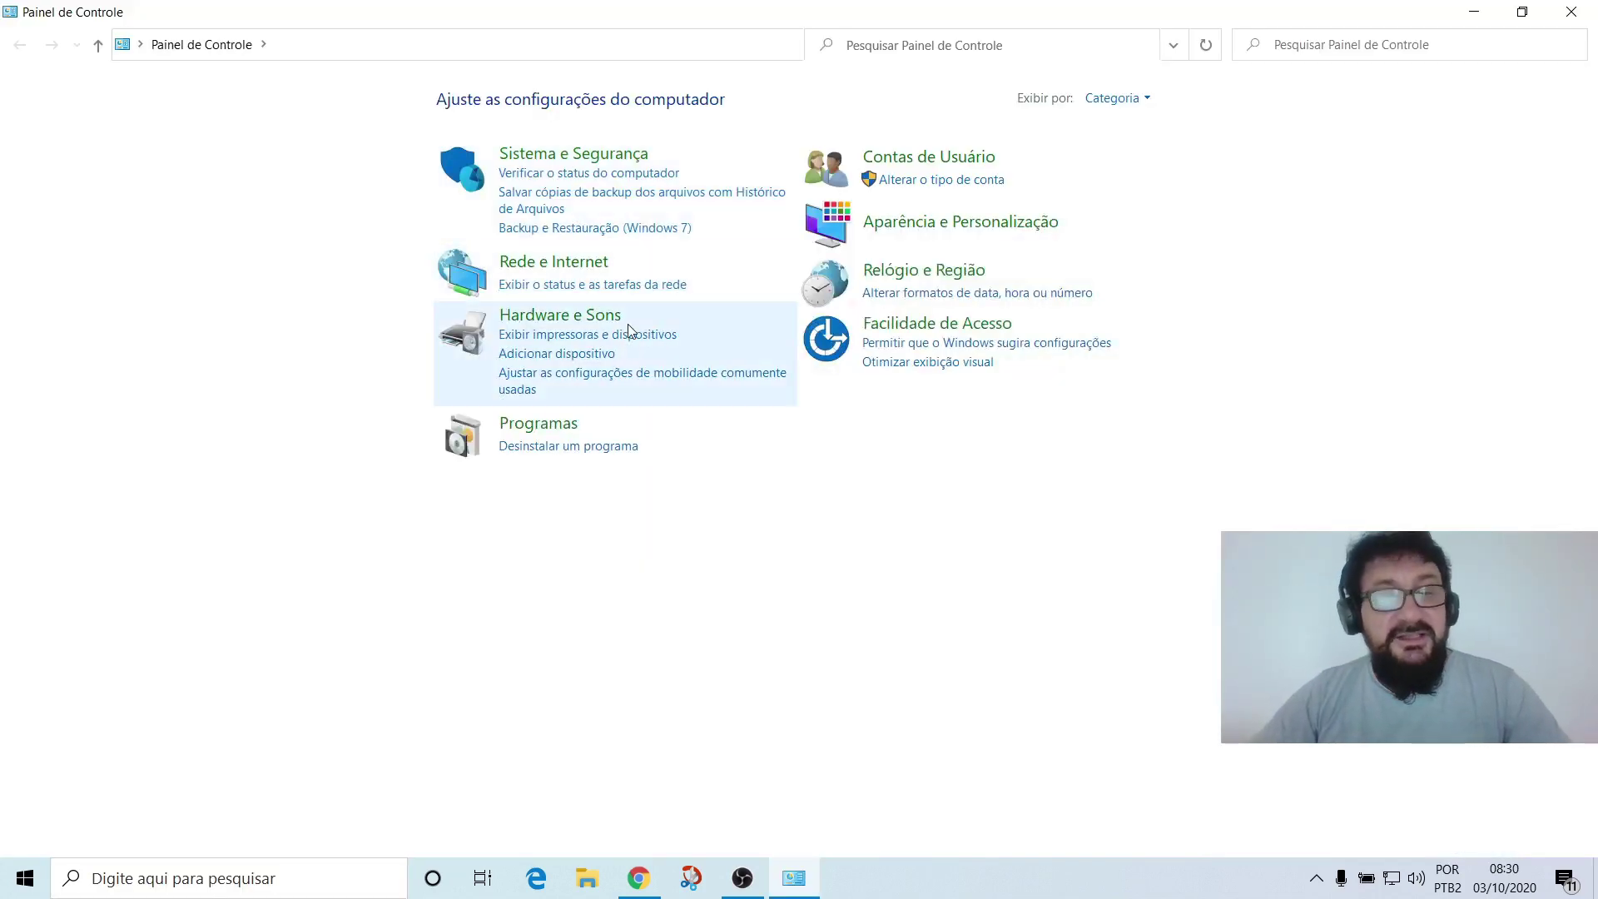
pyautogui.click(597, 449)
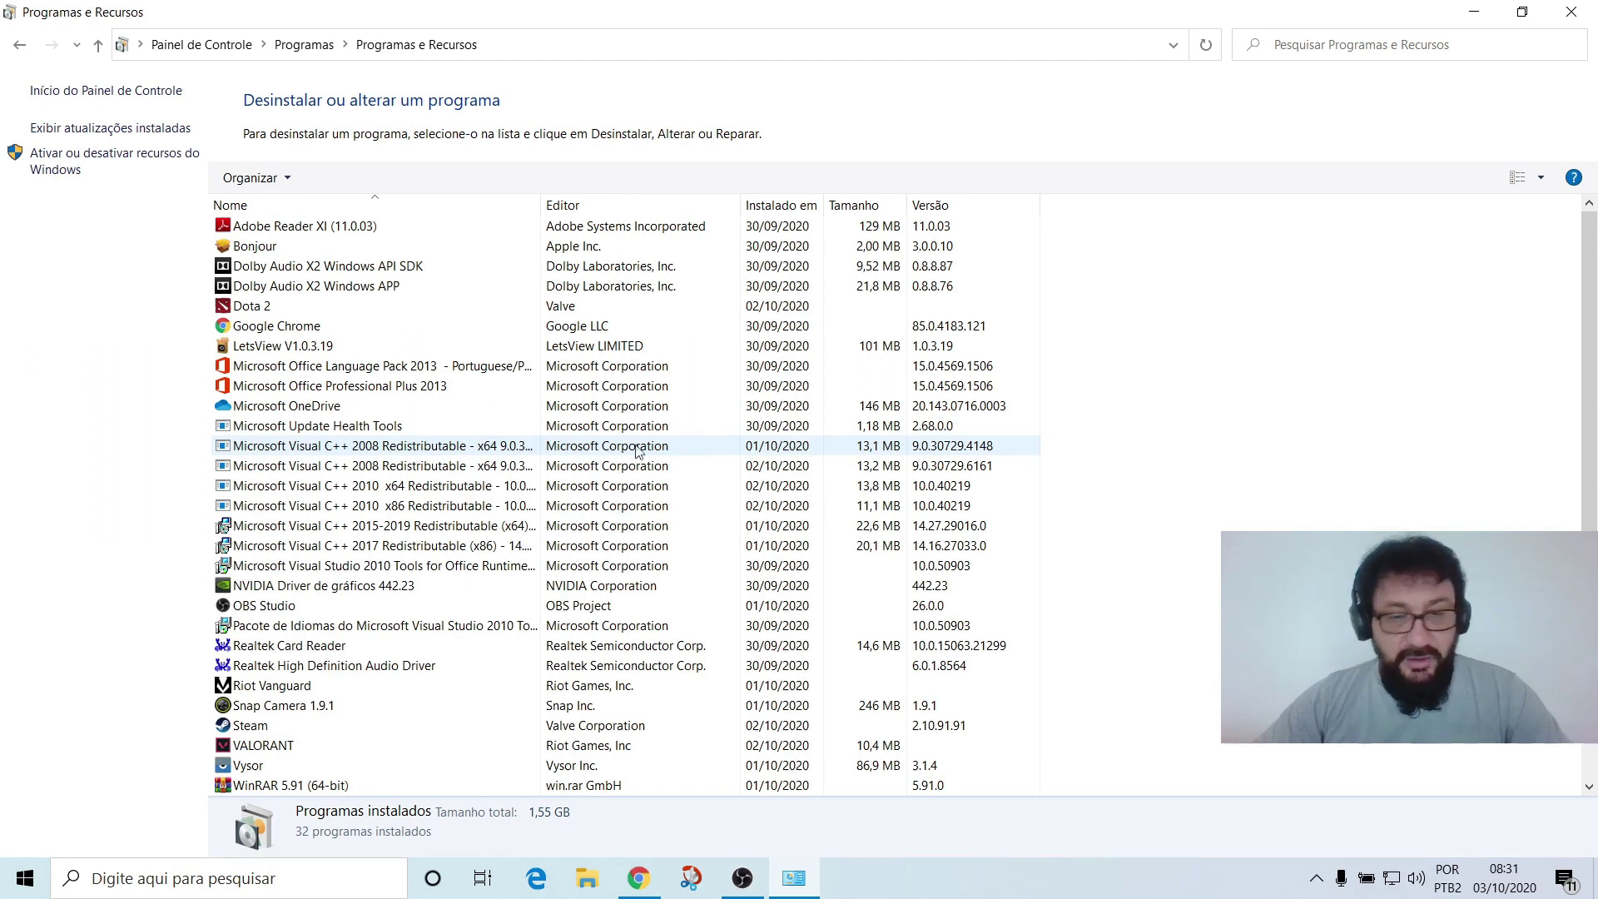
pyautogui.click(1575, 19)
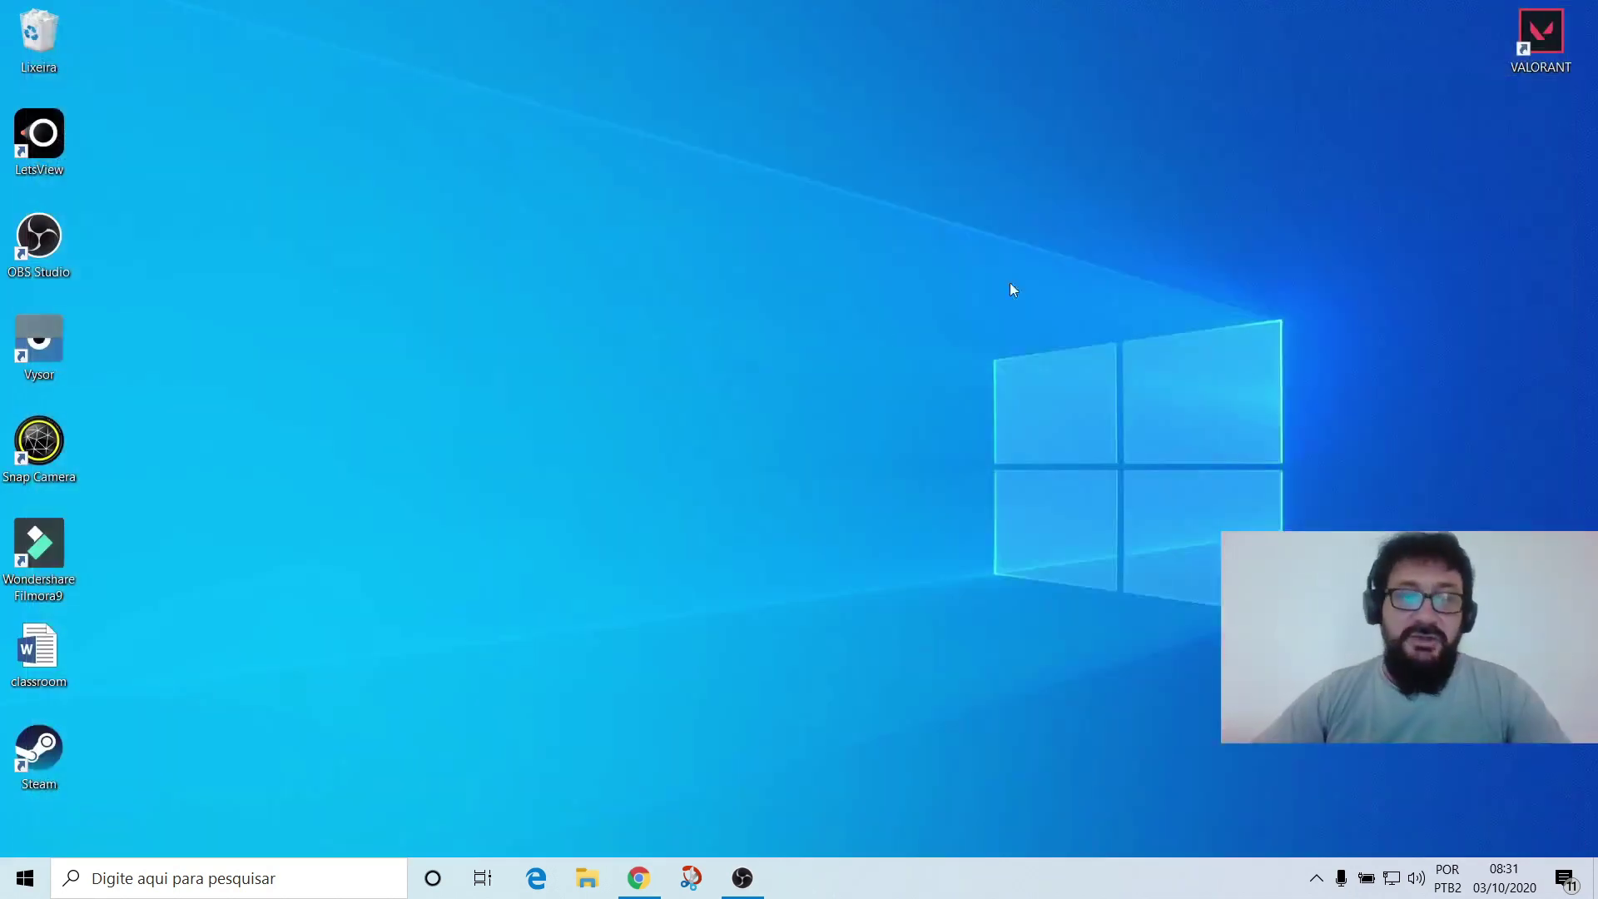
# Open the list of installed programs for uninstalling through the Painel de Controle.
pyautogui.click(223, 874)
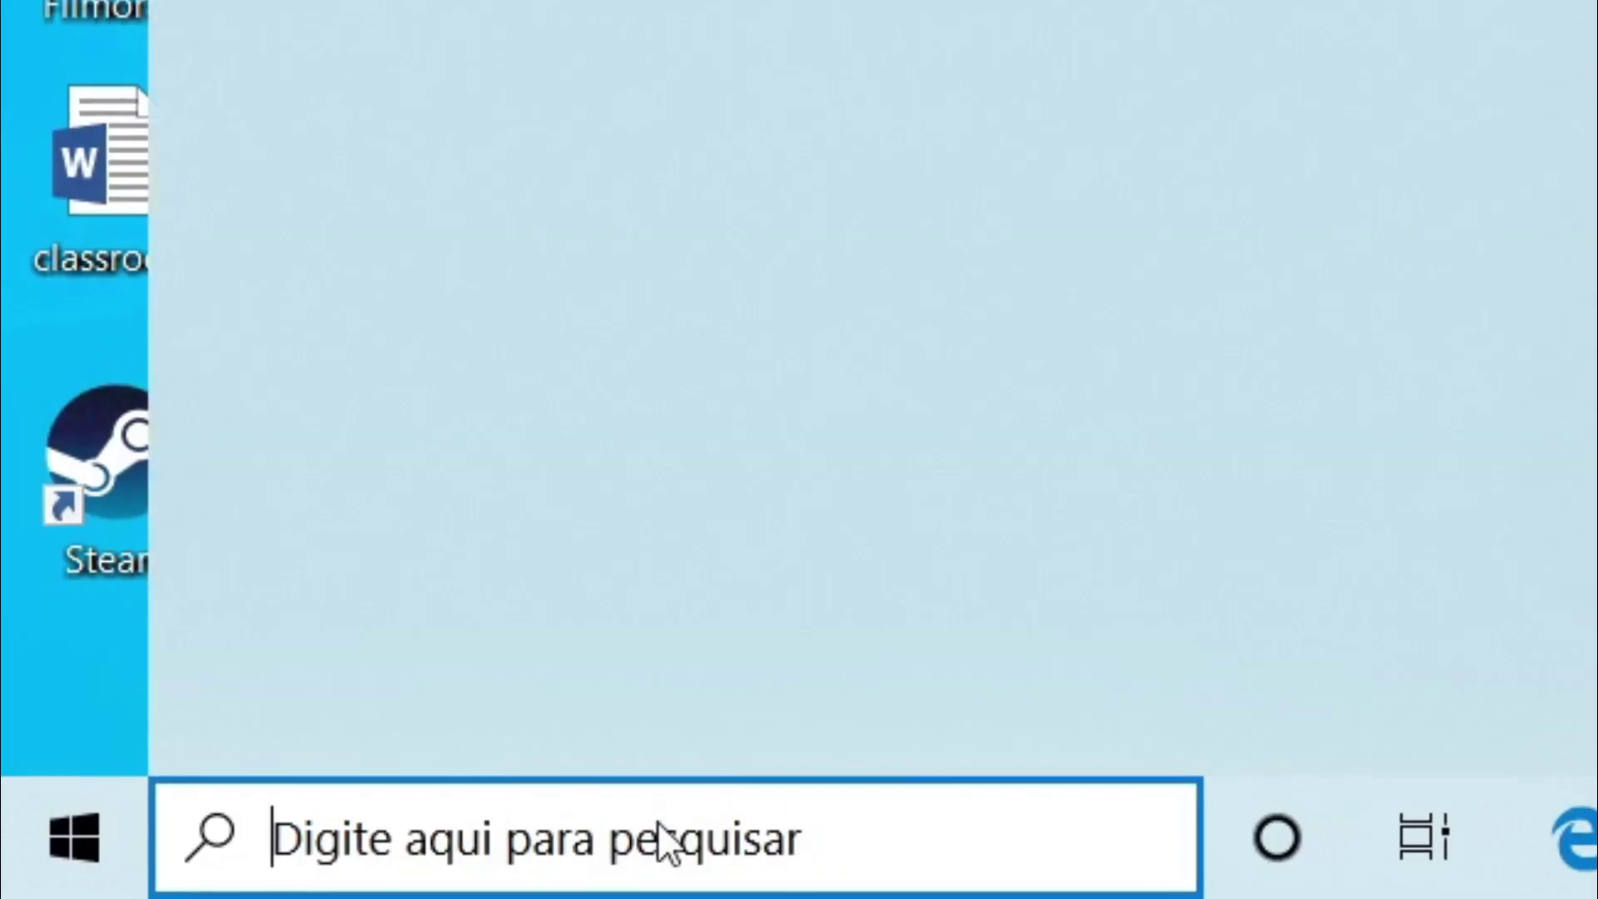
pyautogui.write('pai')
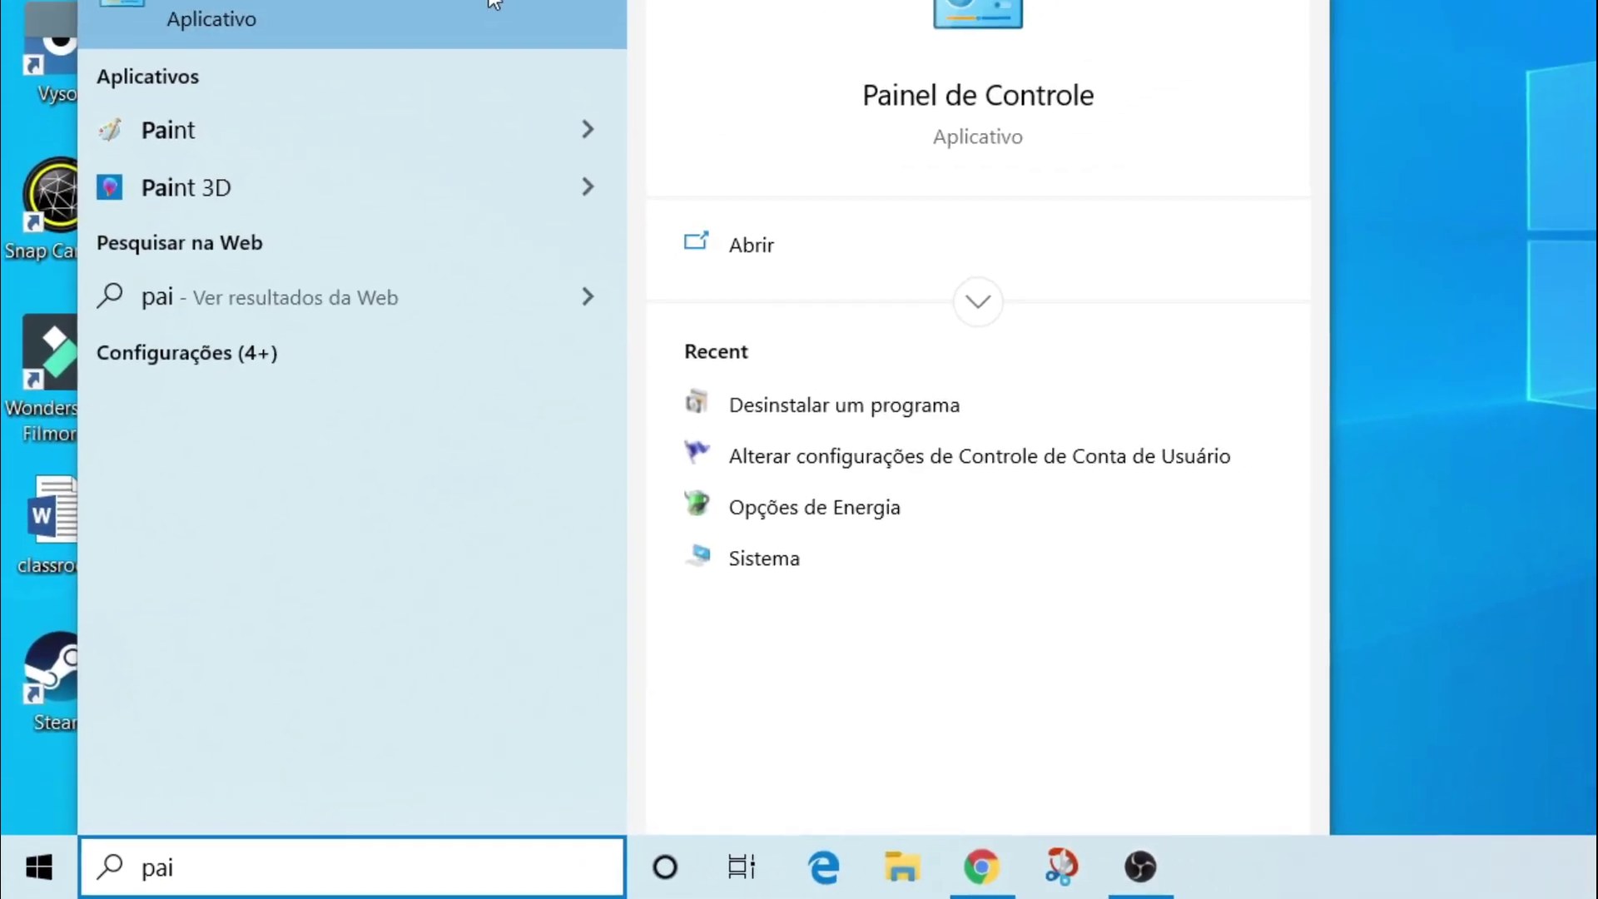
pyautogui.click(366, 48)
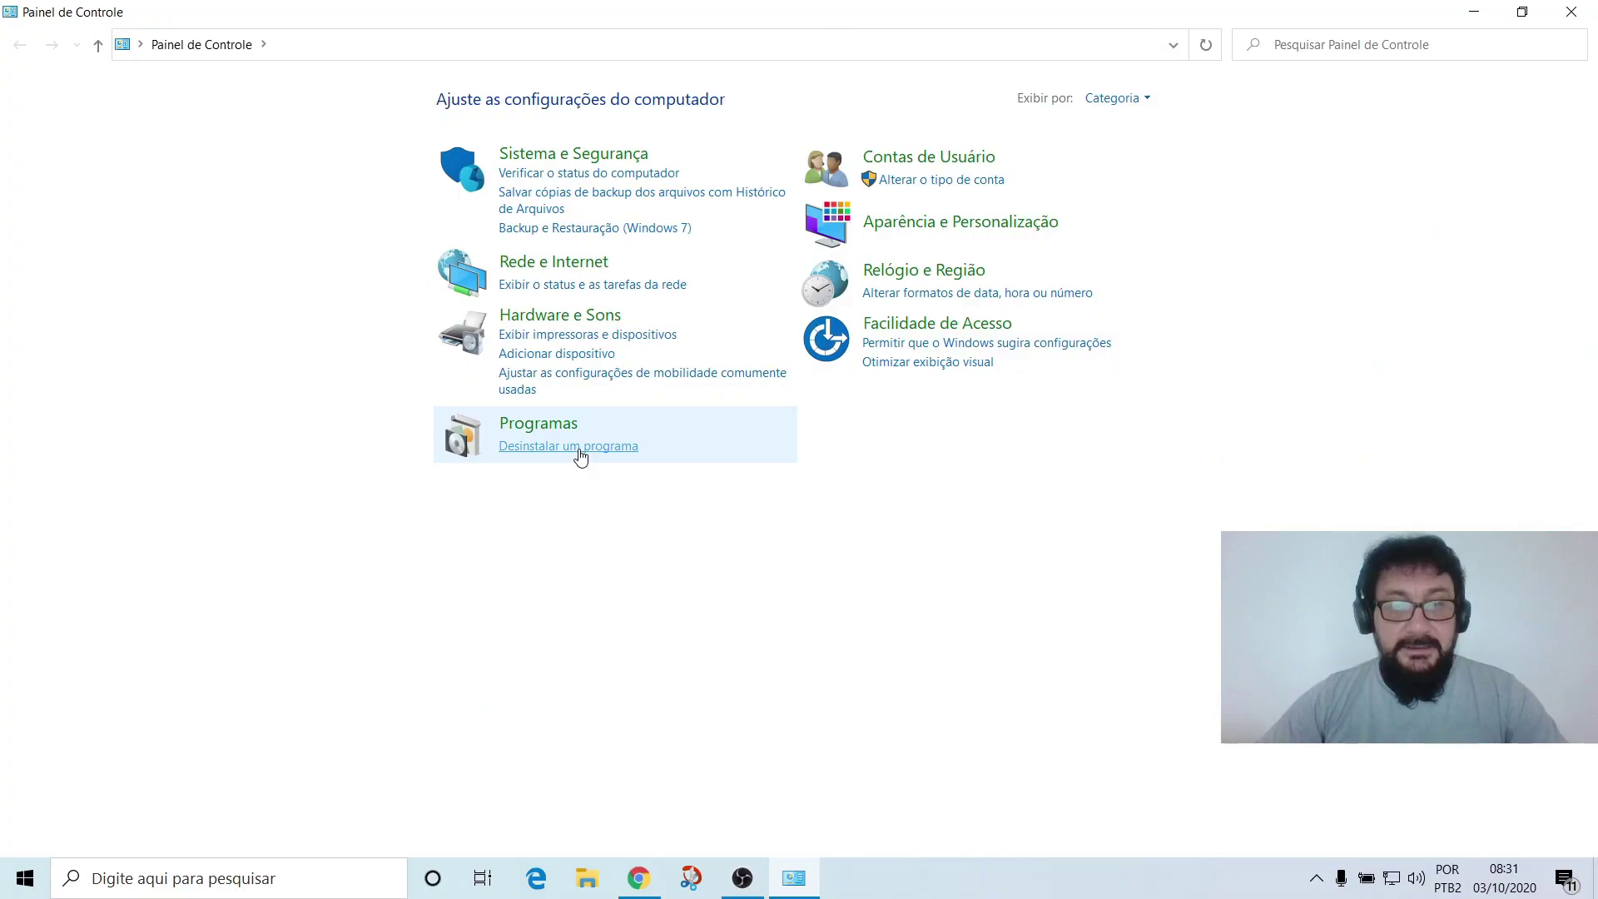
pyautogui.click(580, 450)
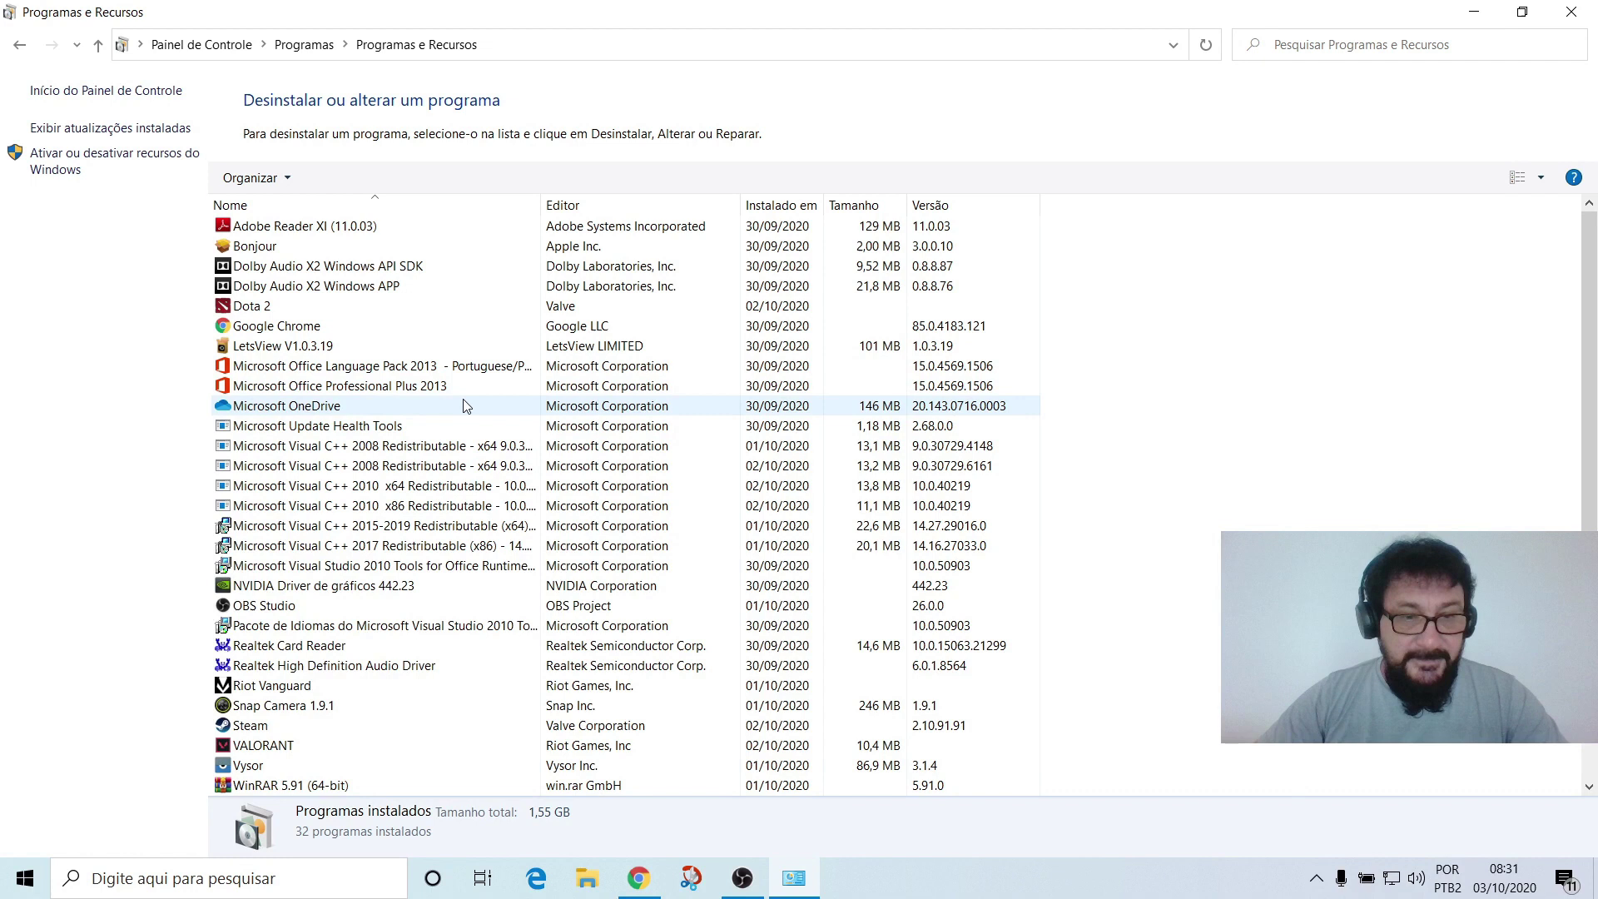
# Uninstall Snap Camera 1.9.1 with all its components, confirm the removal and close the Programas e Recursos window.
pyautogui.scroll(-1, 464, 406)
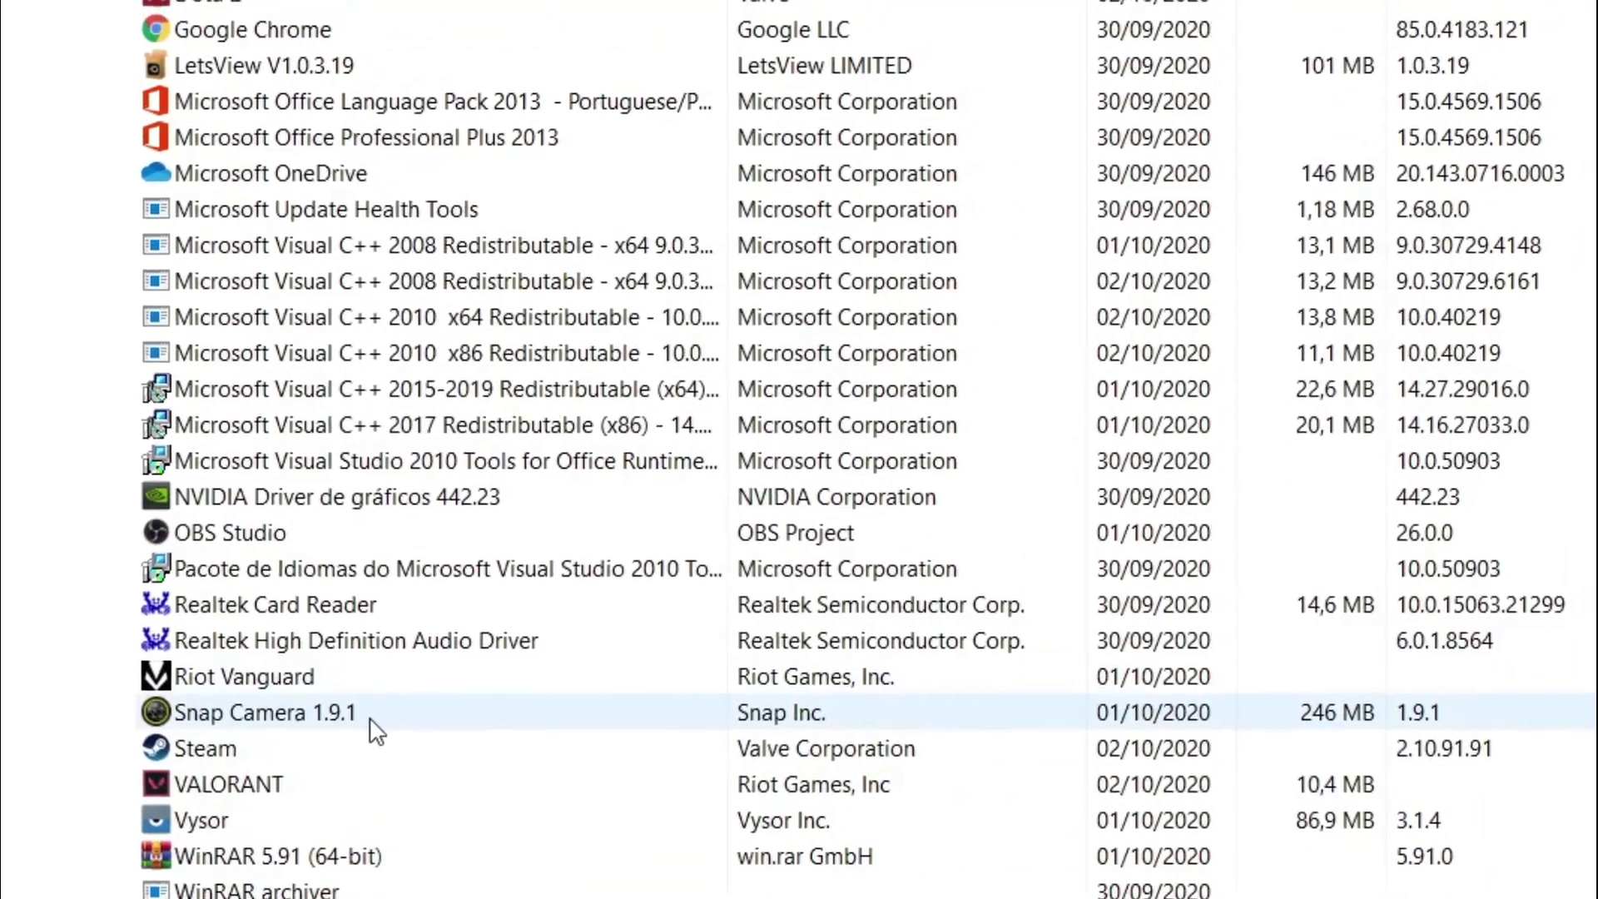
pyautogui.click(373, 730)
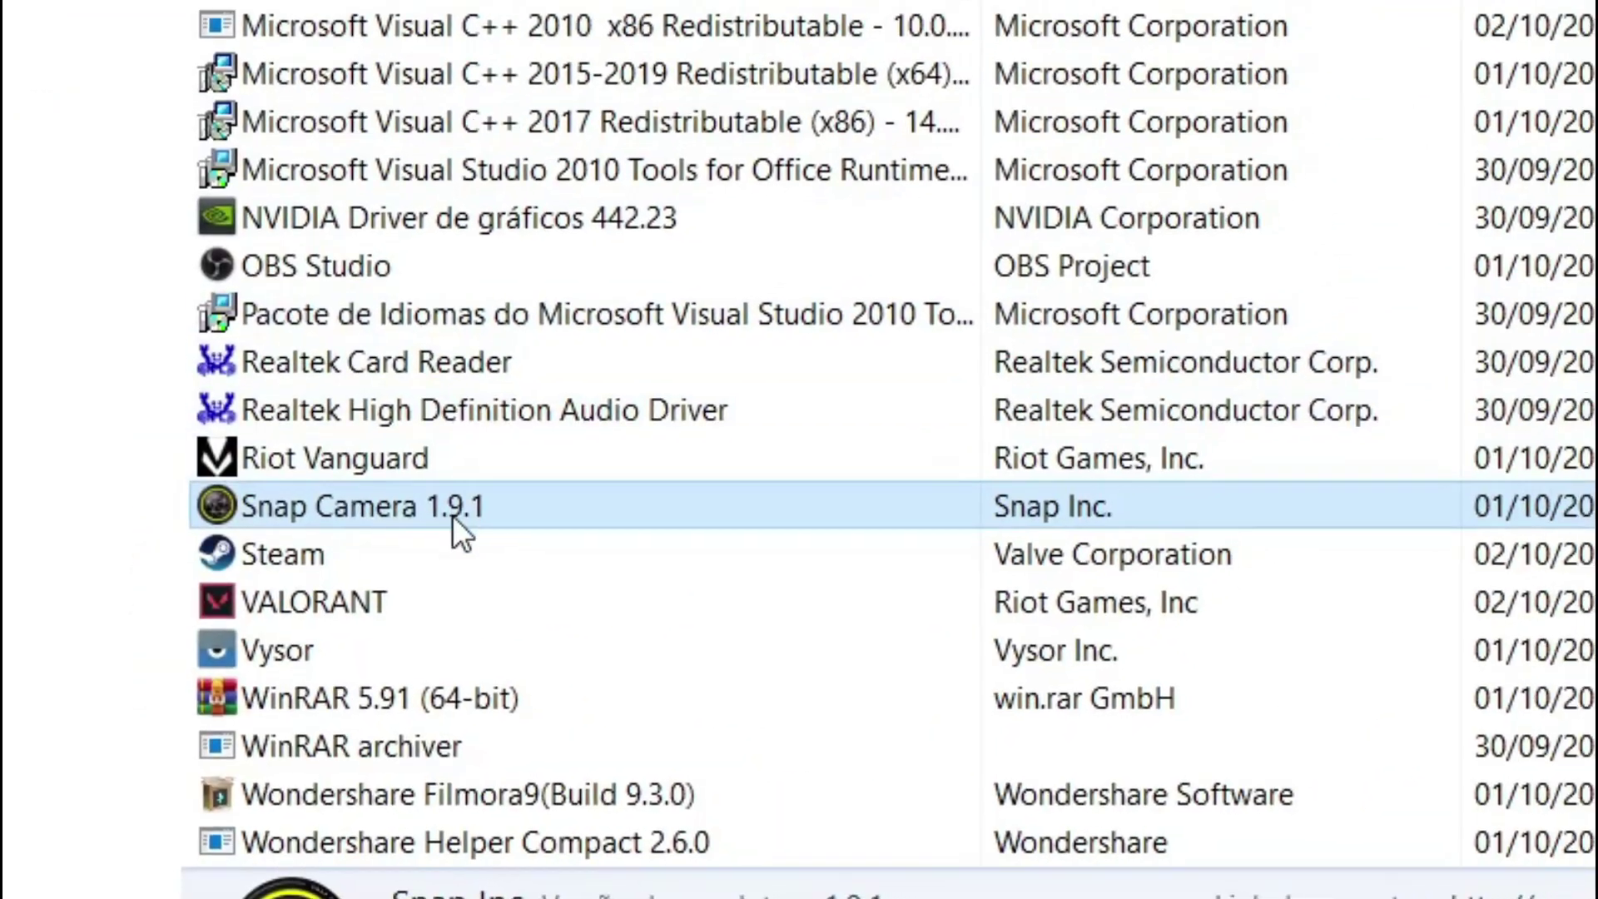
pyautogui.rightClick(450, 515)
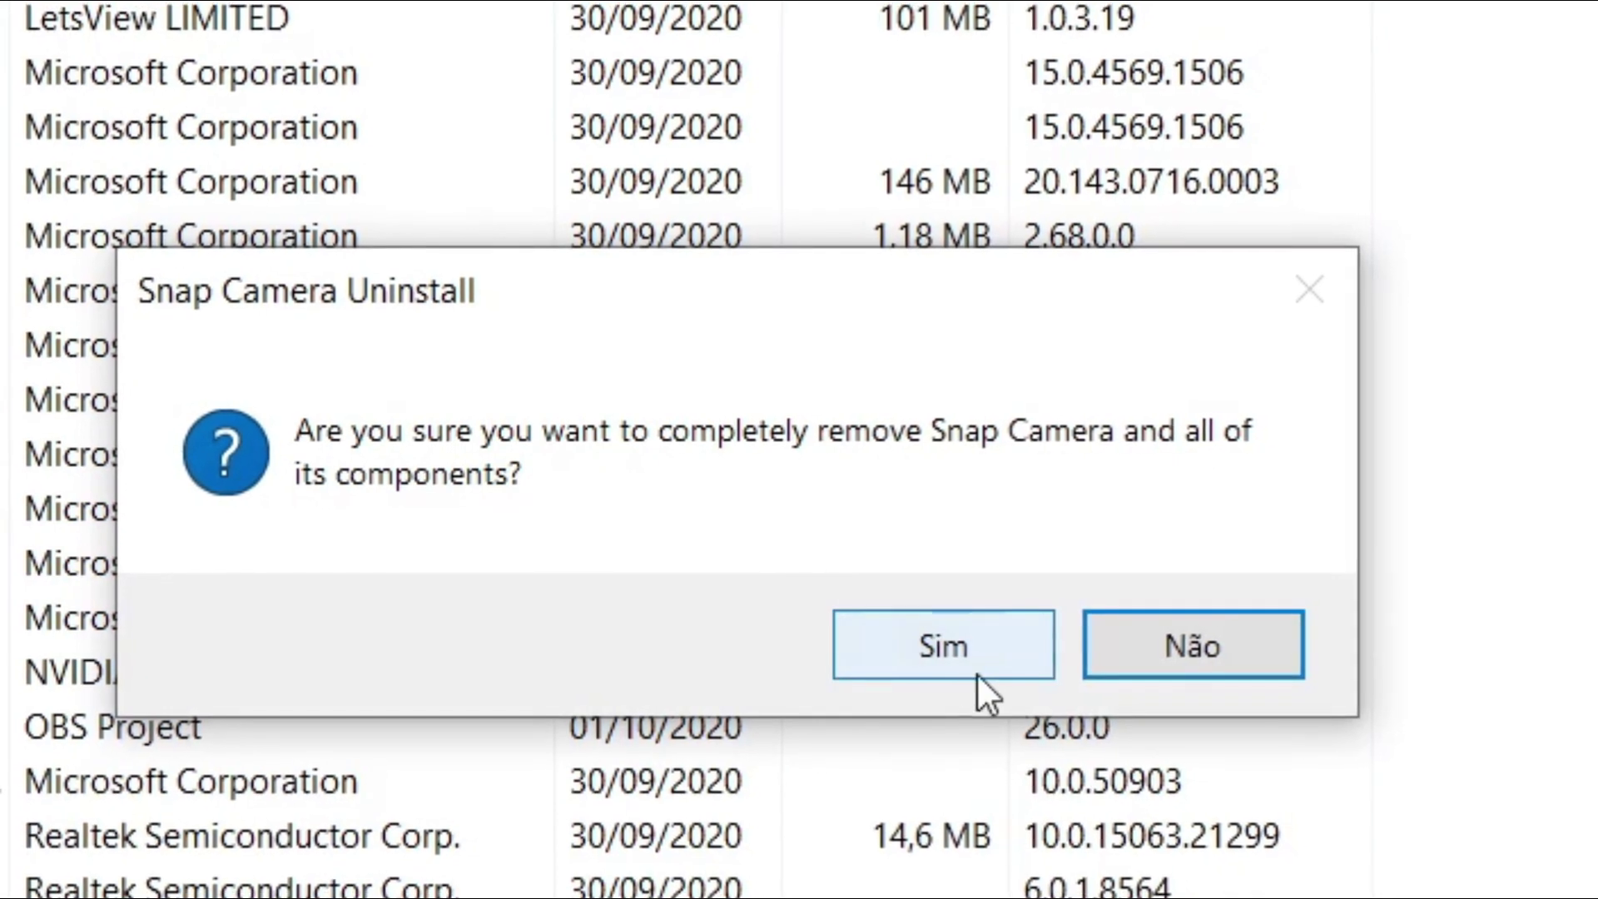
pyautogui.click(957, 655)
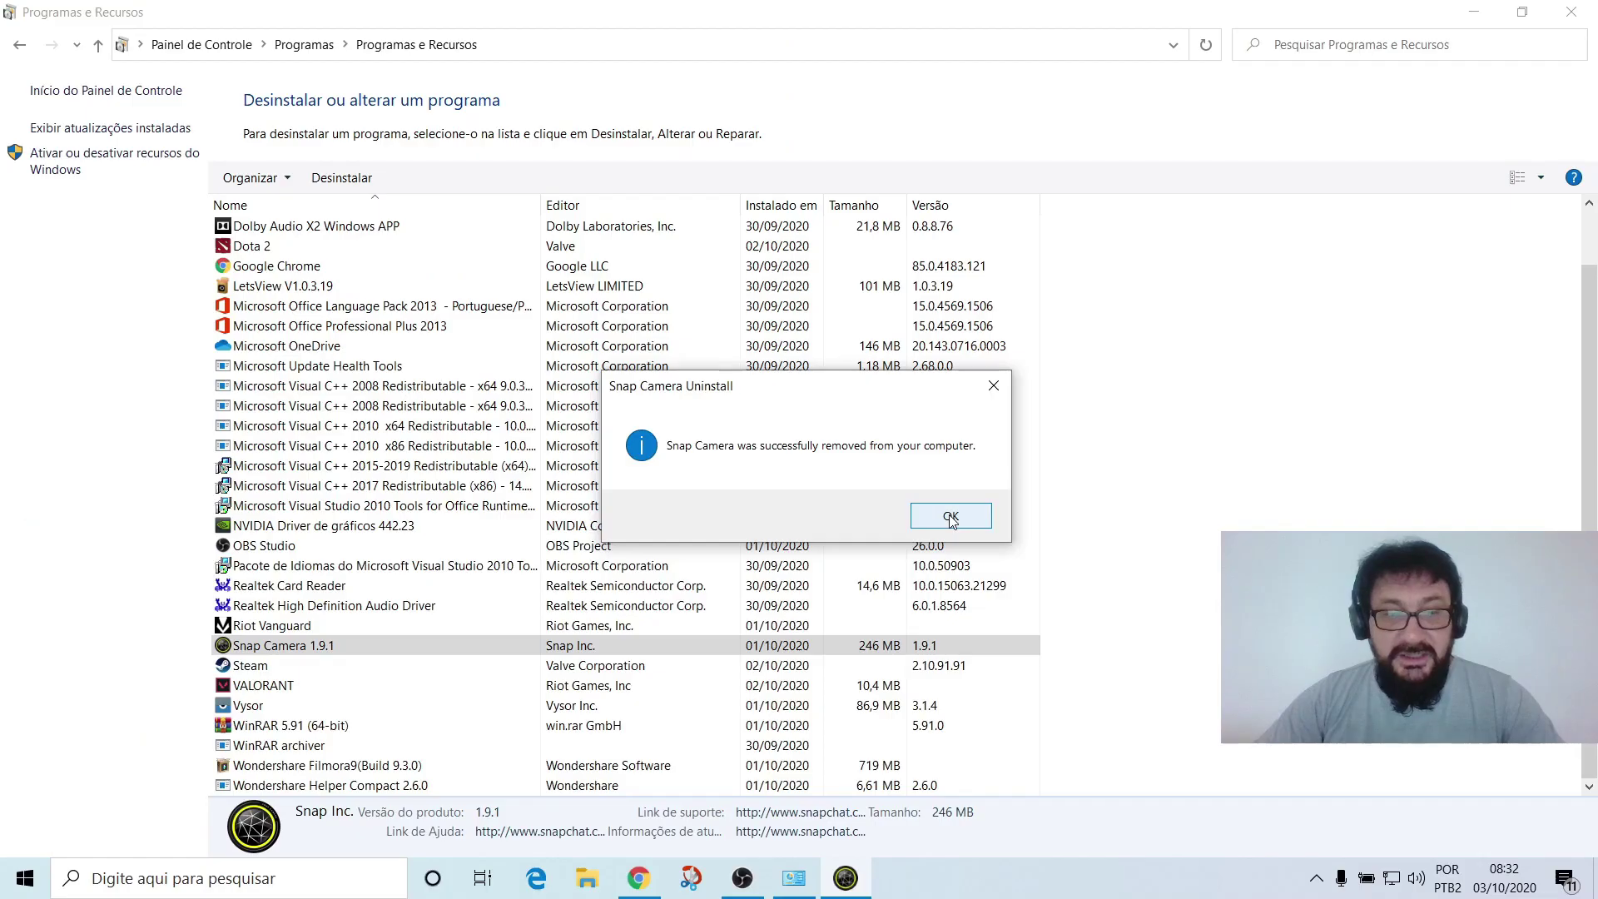
pyautogui.click(1145, 629)
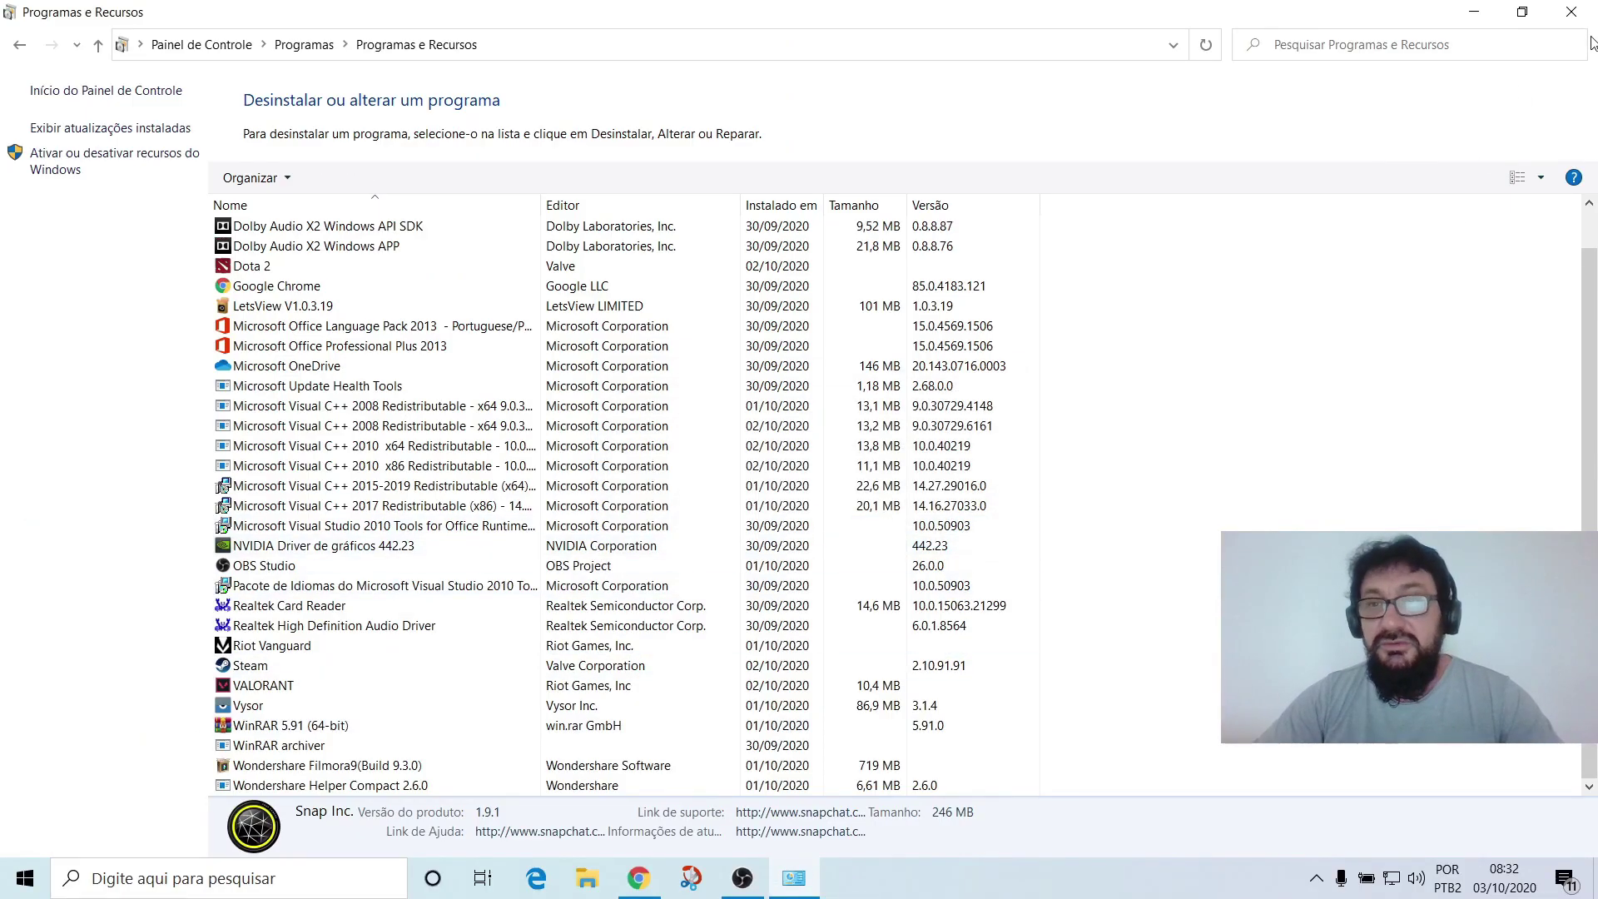
pyautogui.click(1573, 13)
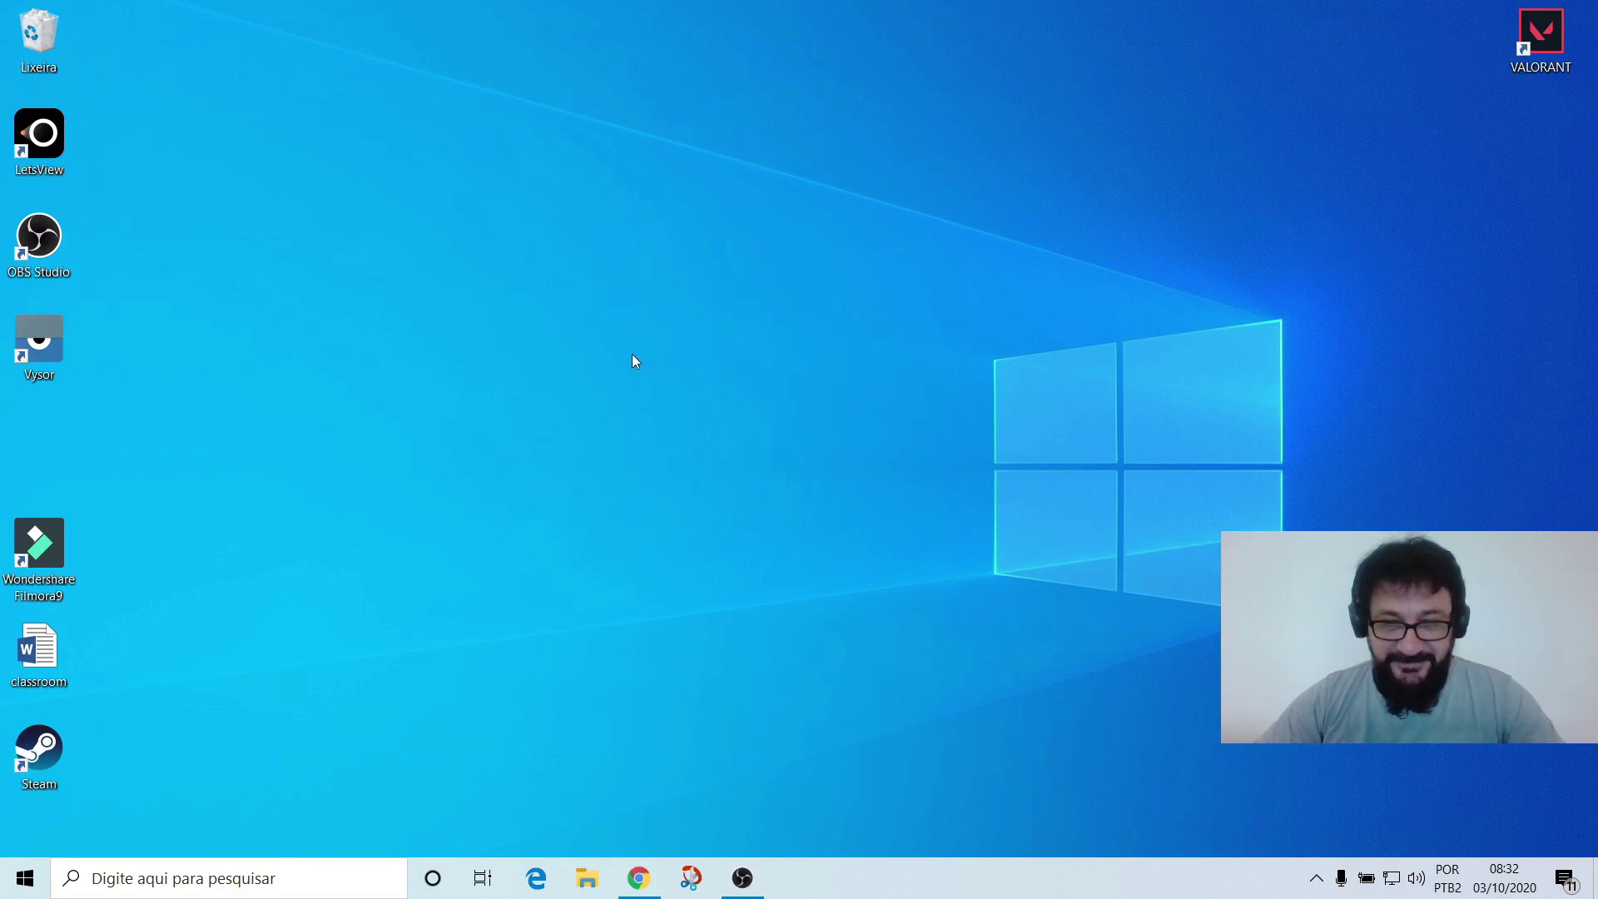
# Switch to Chrome, inspect the hidden background icons and view Vanguard's options, dismissing them without choosing any.
pyautogui.click(639, 878)
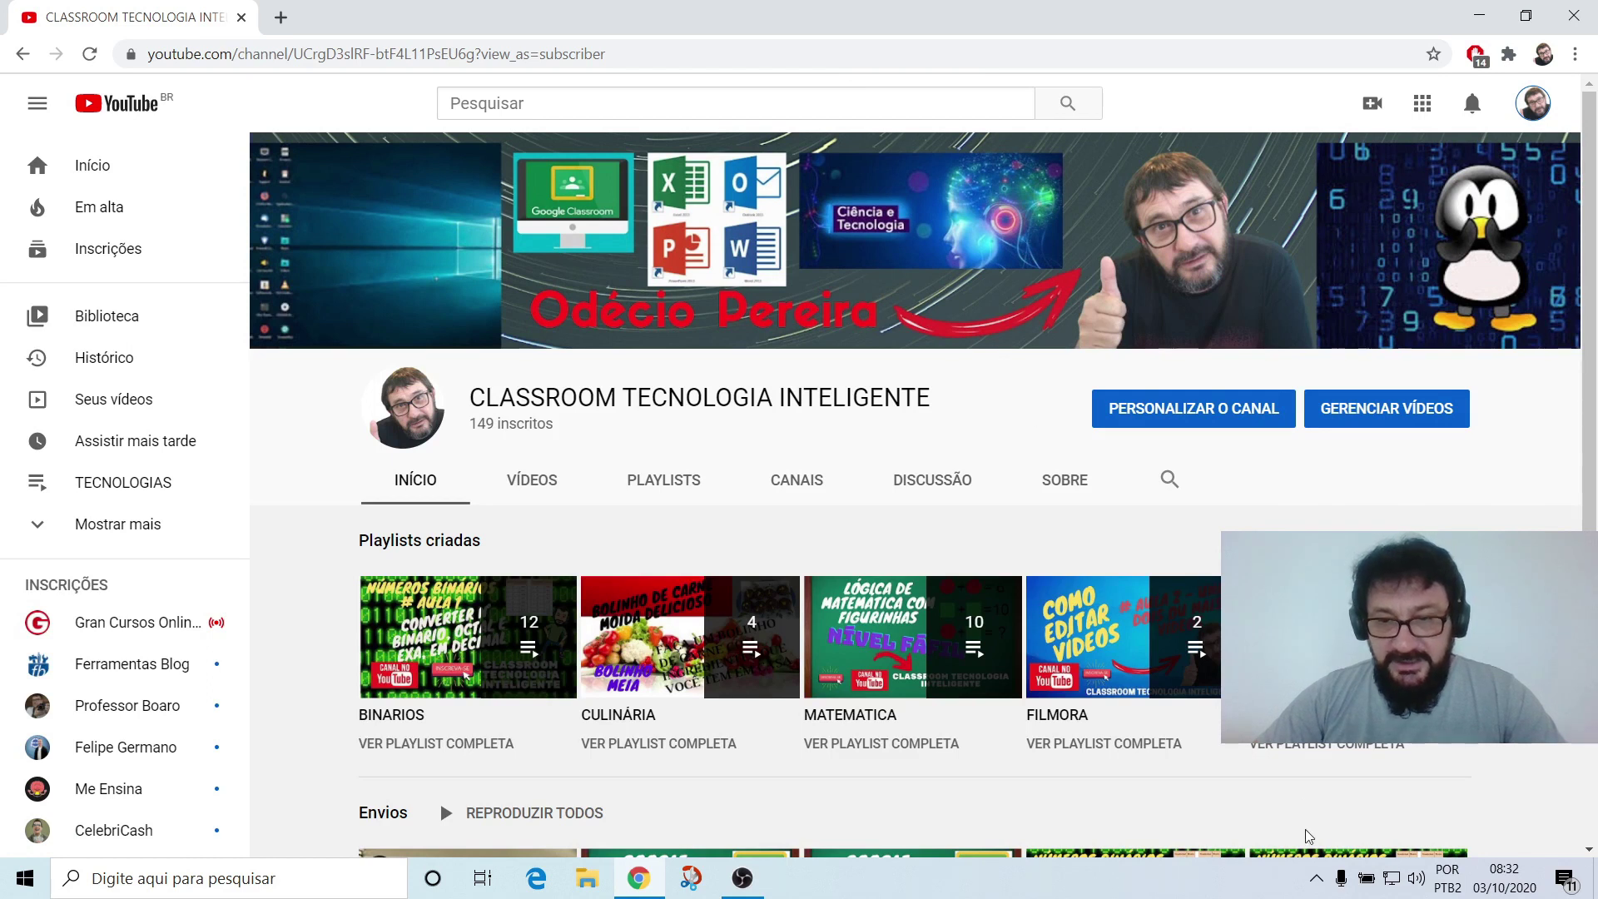
pyautogui.click(1316, 880)
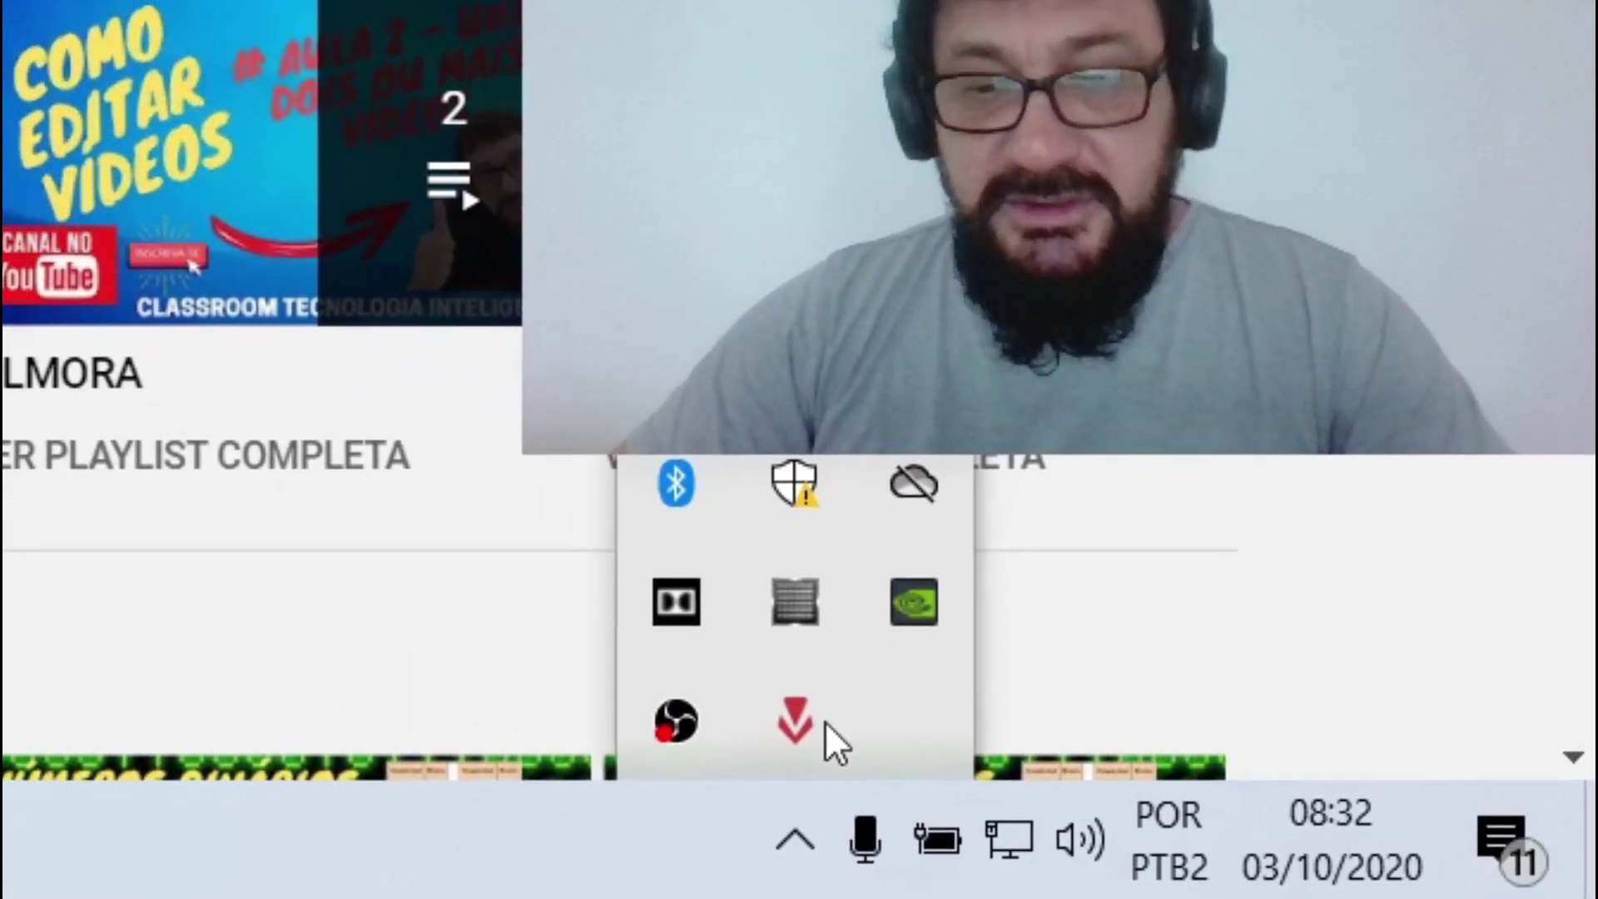
pyautogui.rightClick(817, 732)
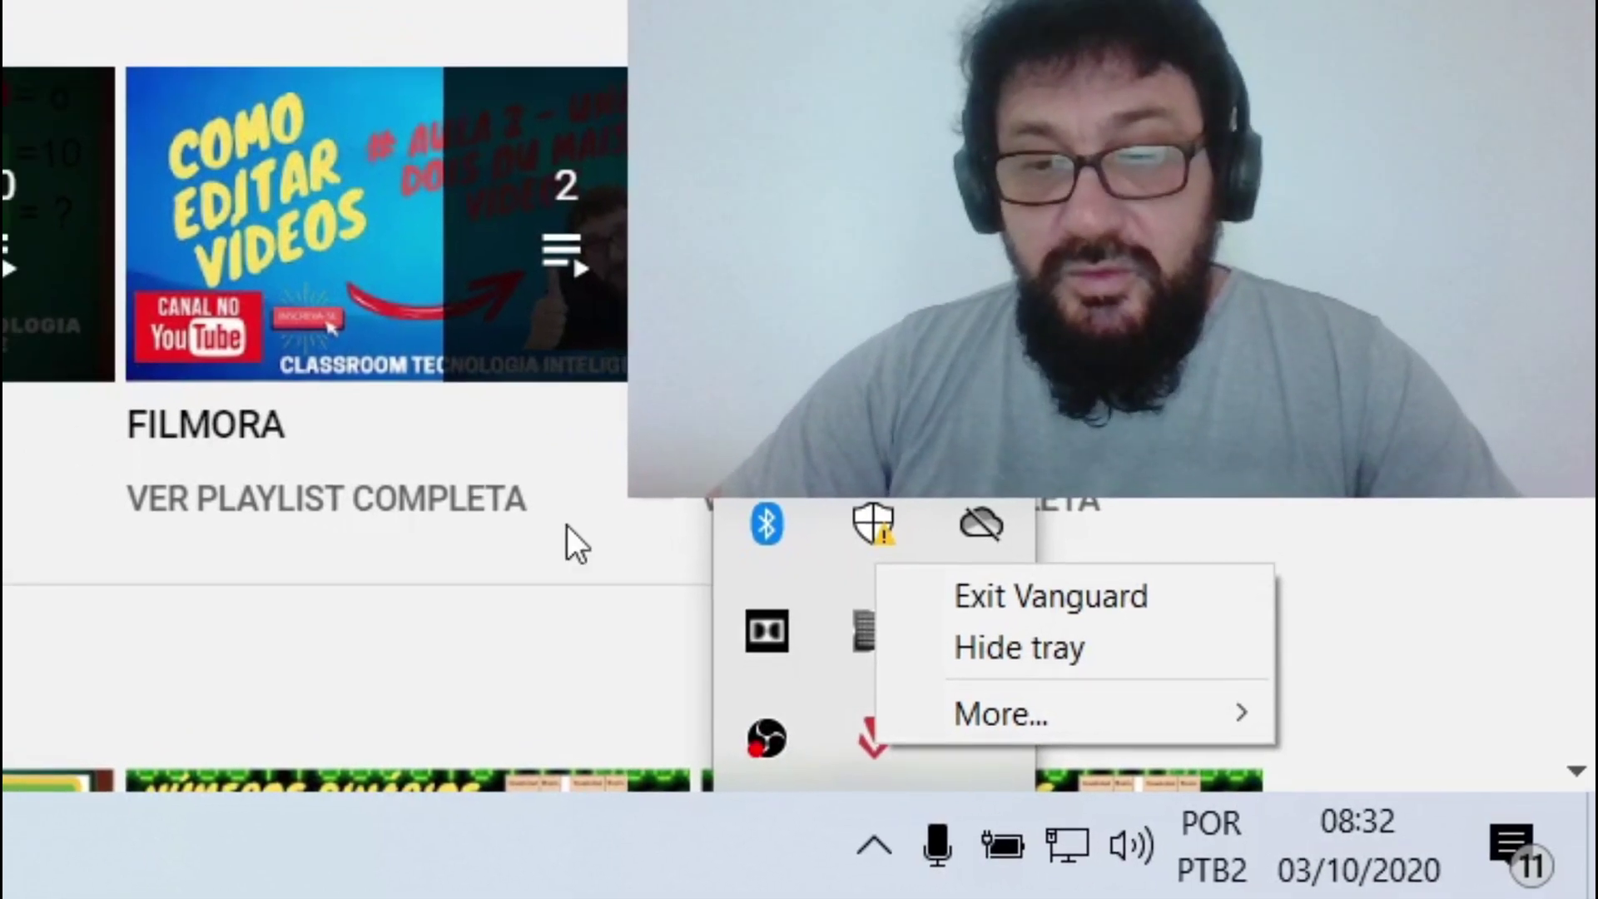
pyautogui.press('Escape')
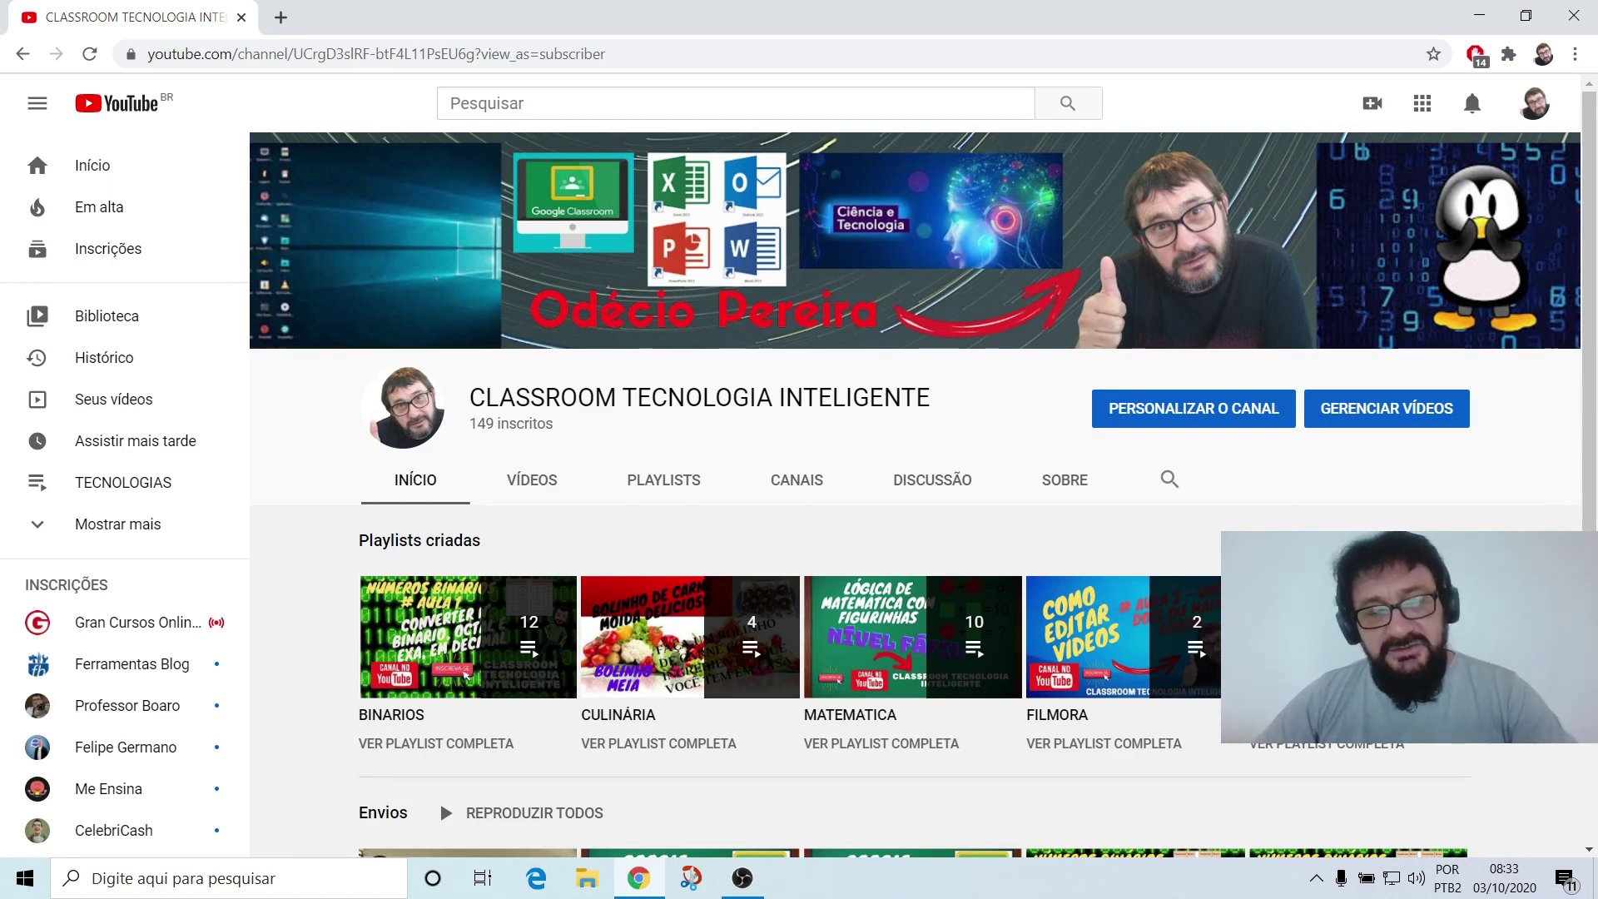
# Check Arquivos de Programas on Disco Local (C:) for a leftover Snap Inc folder and close File Explorer.
pyautogui.click(584, 884)
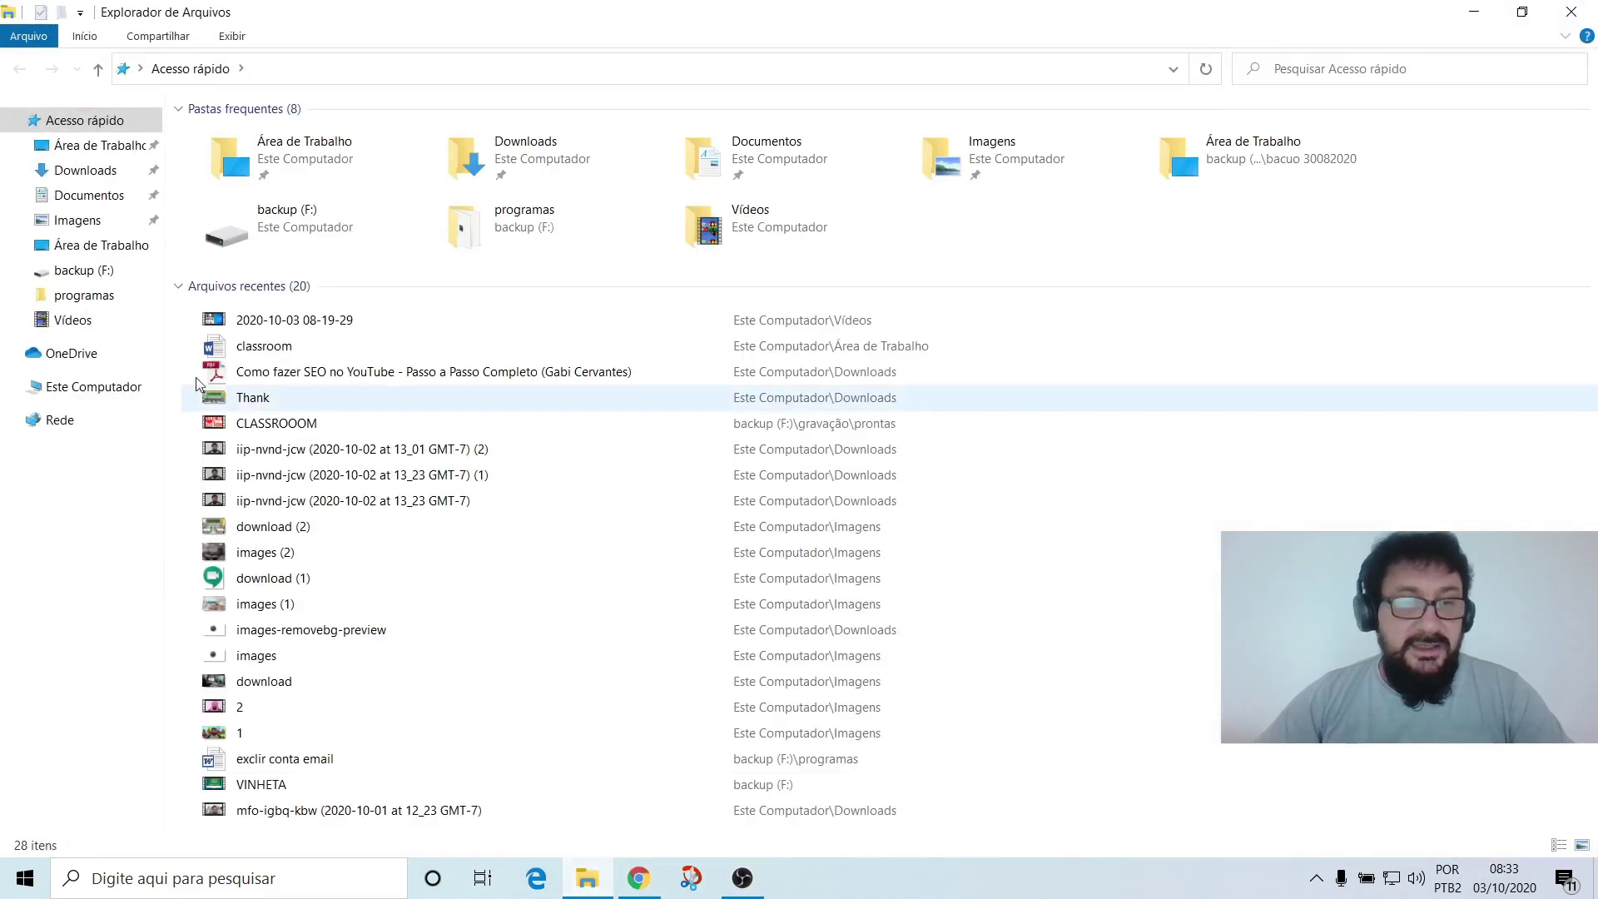
pyautogui.click(99, 391)
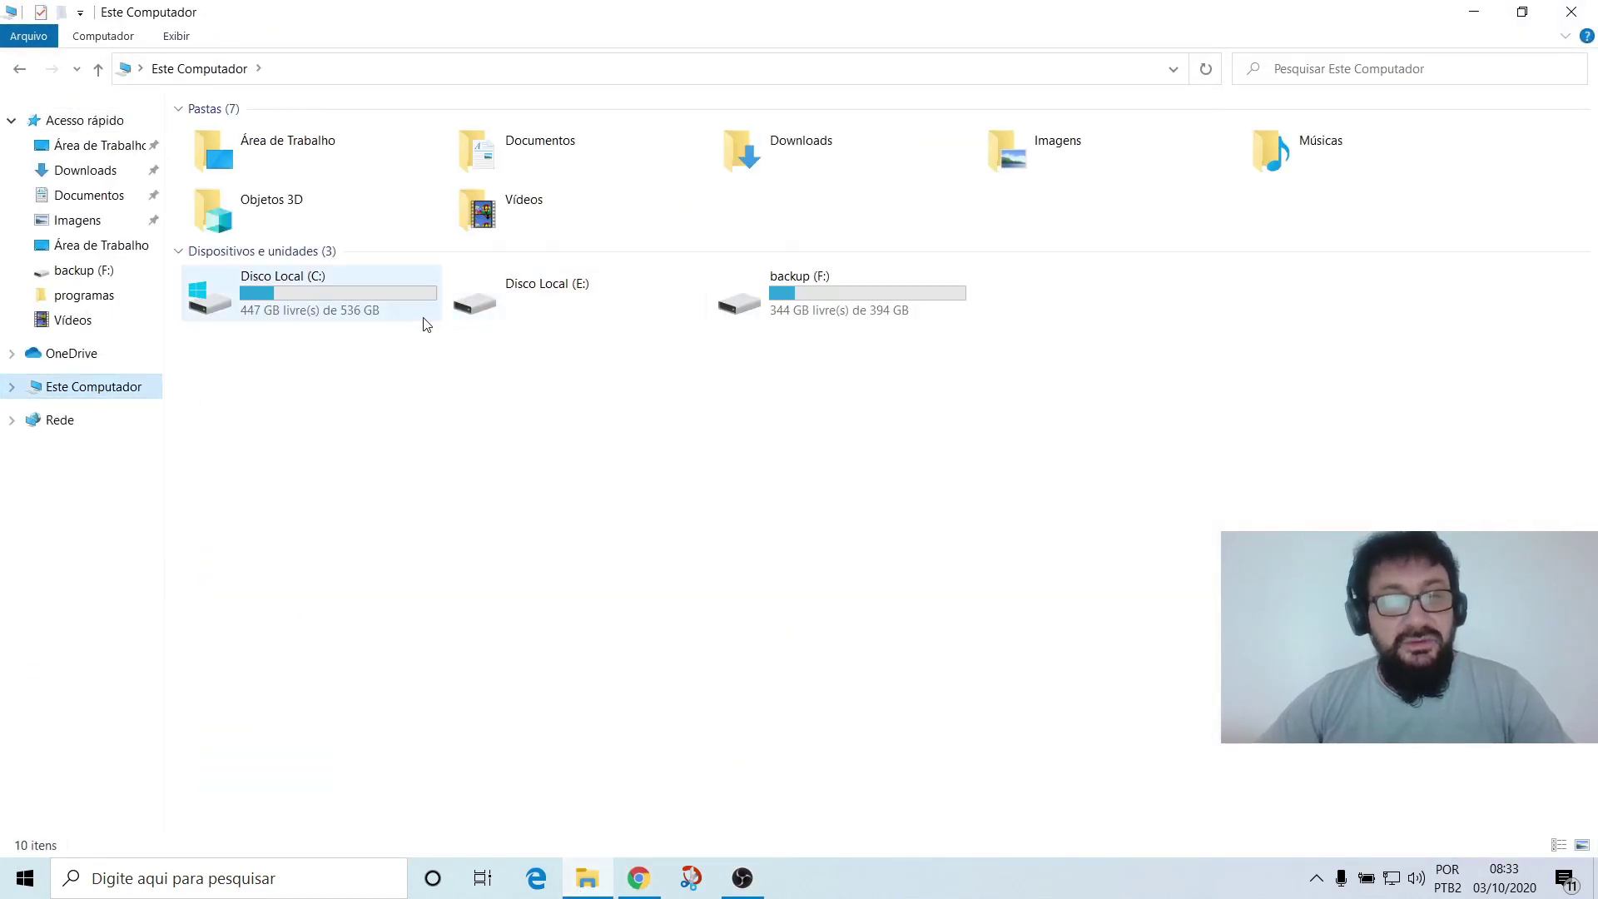
pyautogui.doubleClick(336, 308)
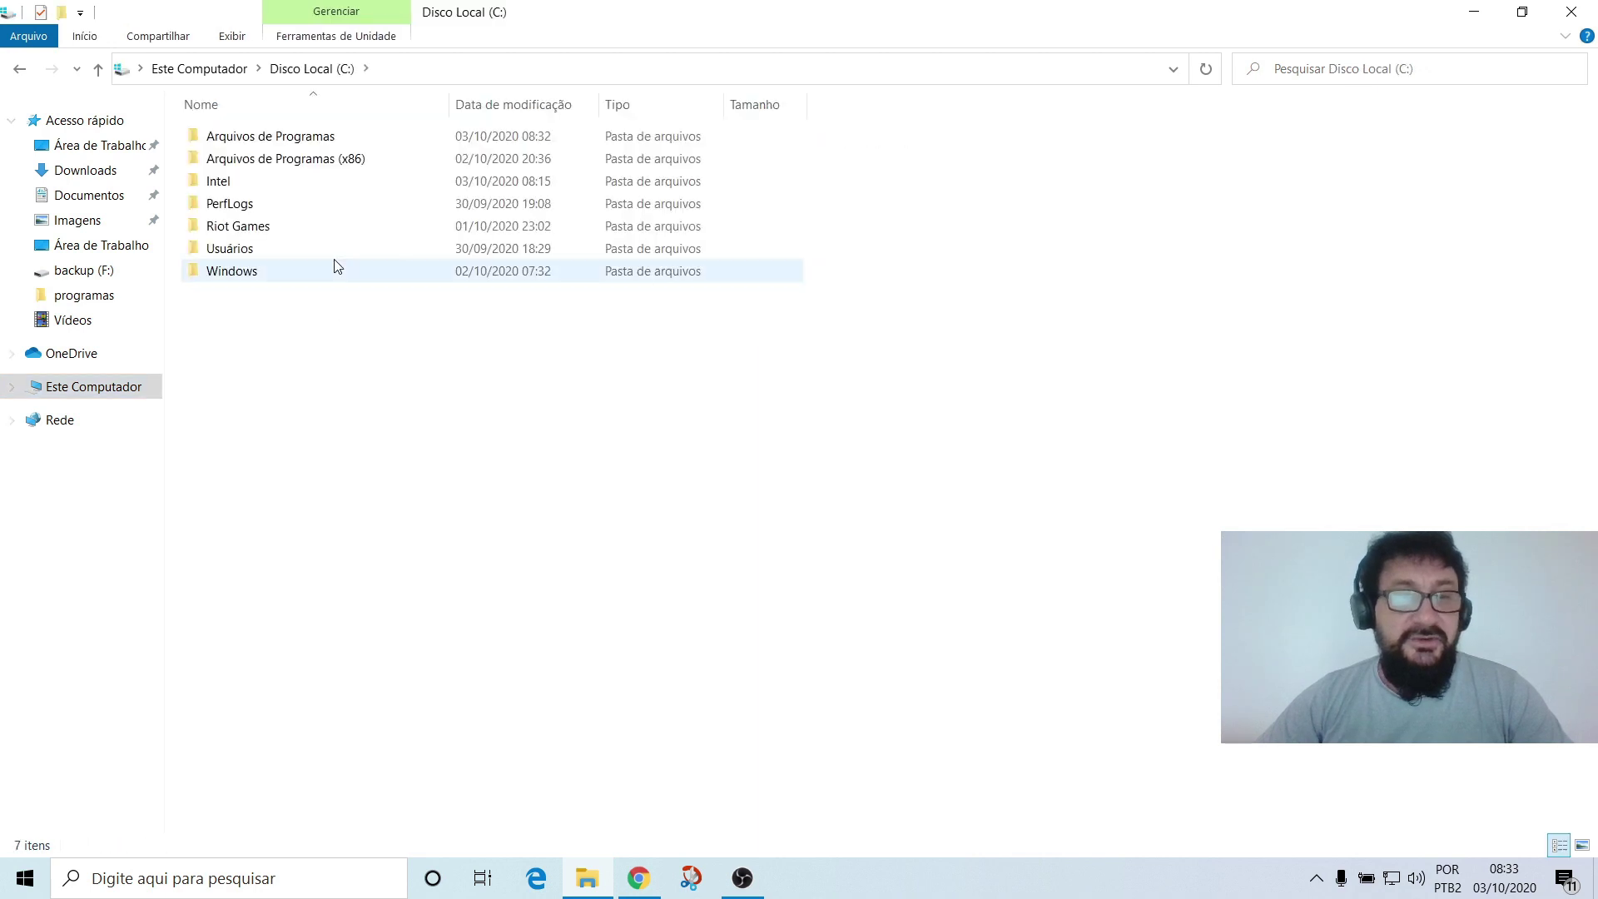
pyautogui.doubleClick(328, 139)
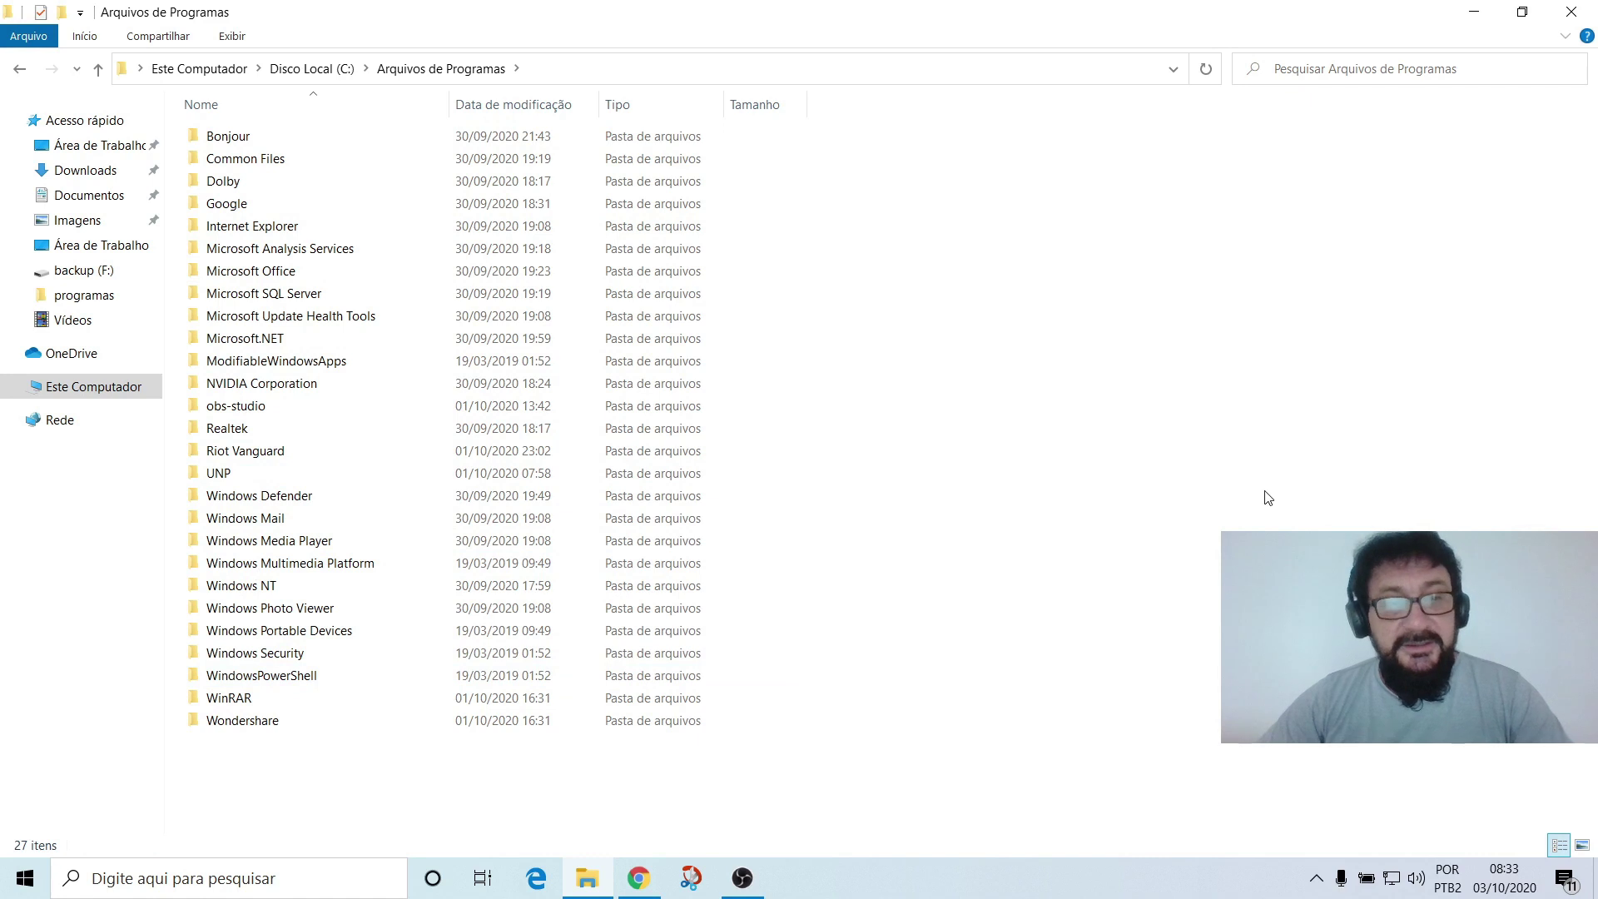
pyautogui.click(1571, 11)
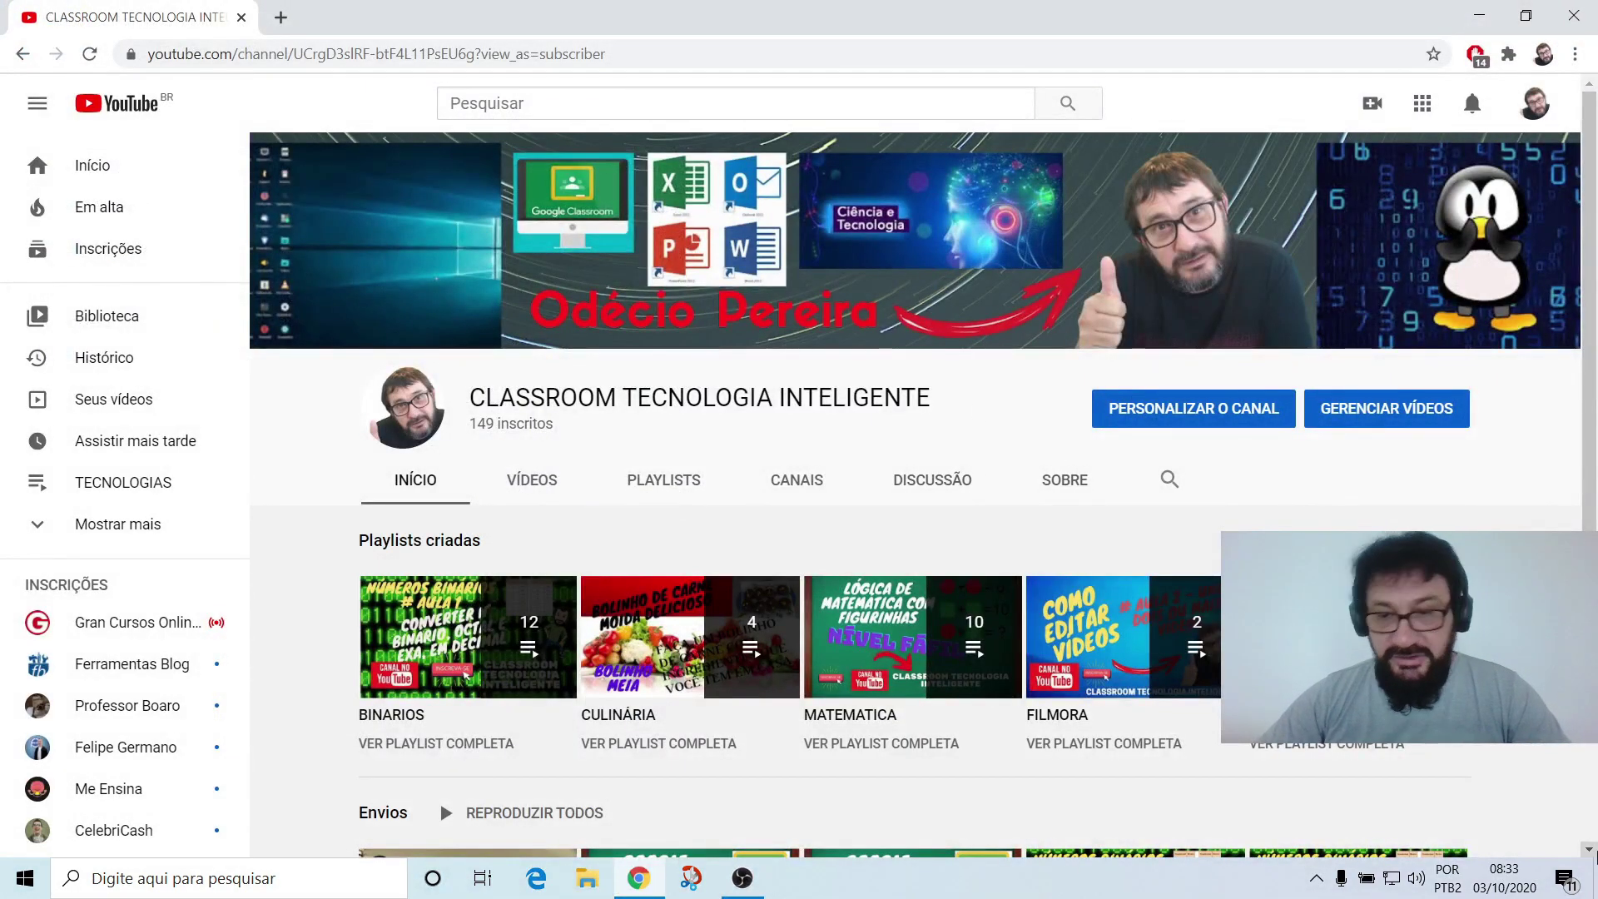
# Check the hidden background icons and the Painel de Controle's installed programs list for Snap Camera, and close the list.
pyautogui.click(1316, 880)
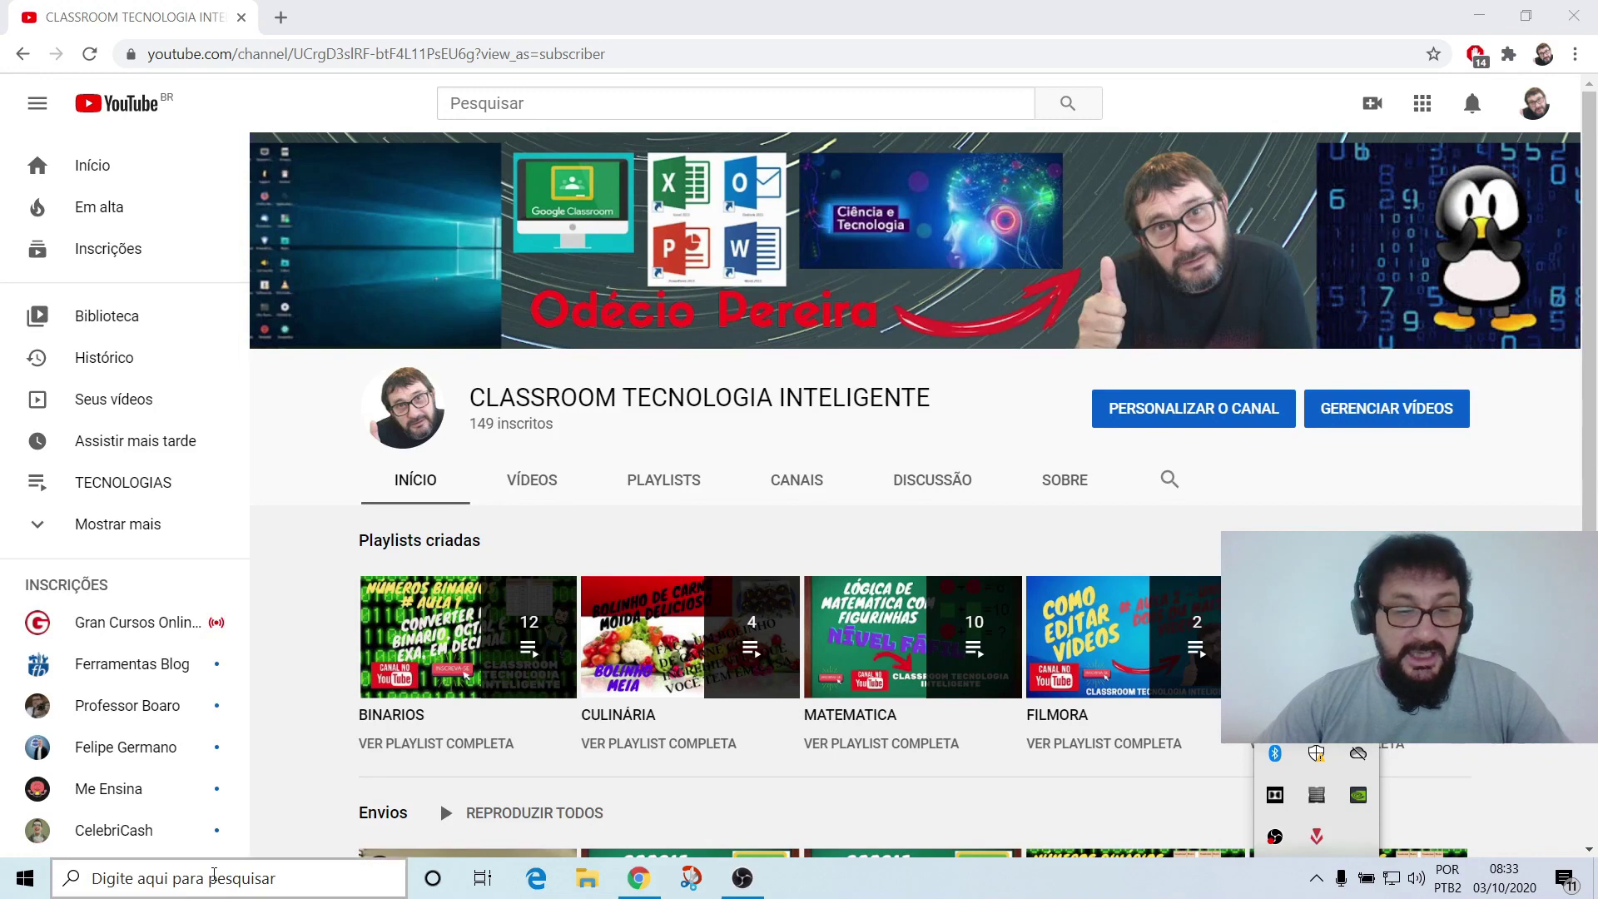
pyautogui.click(213, 873)
pyautogui.write('p')
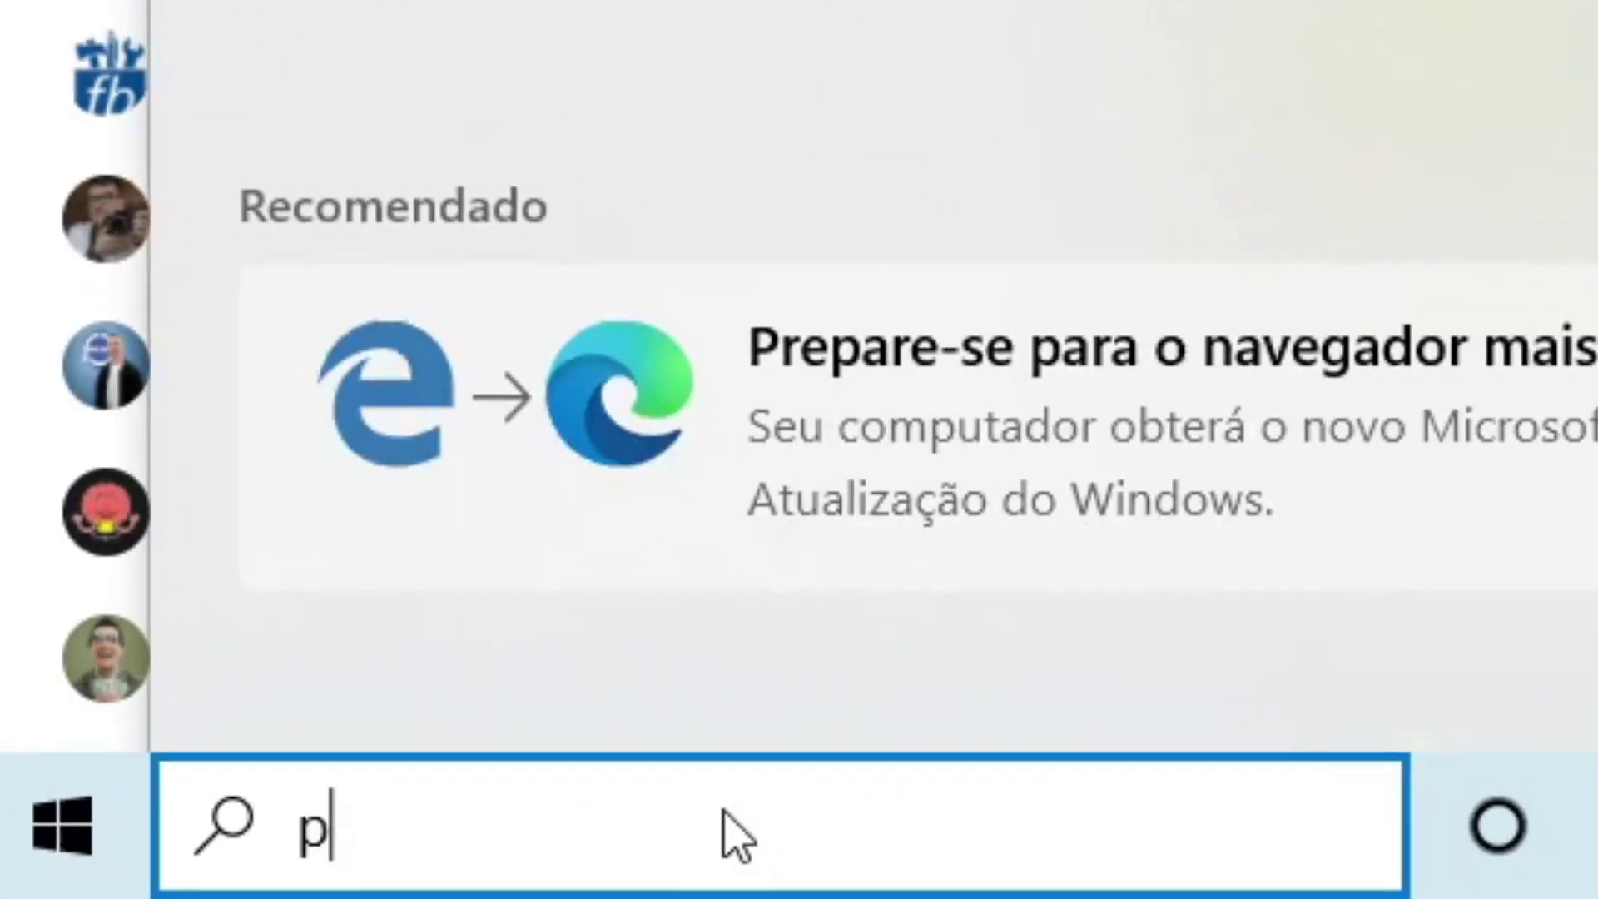
pyautogui.write('aine')
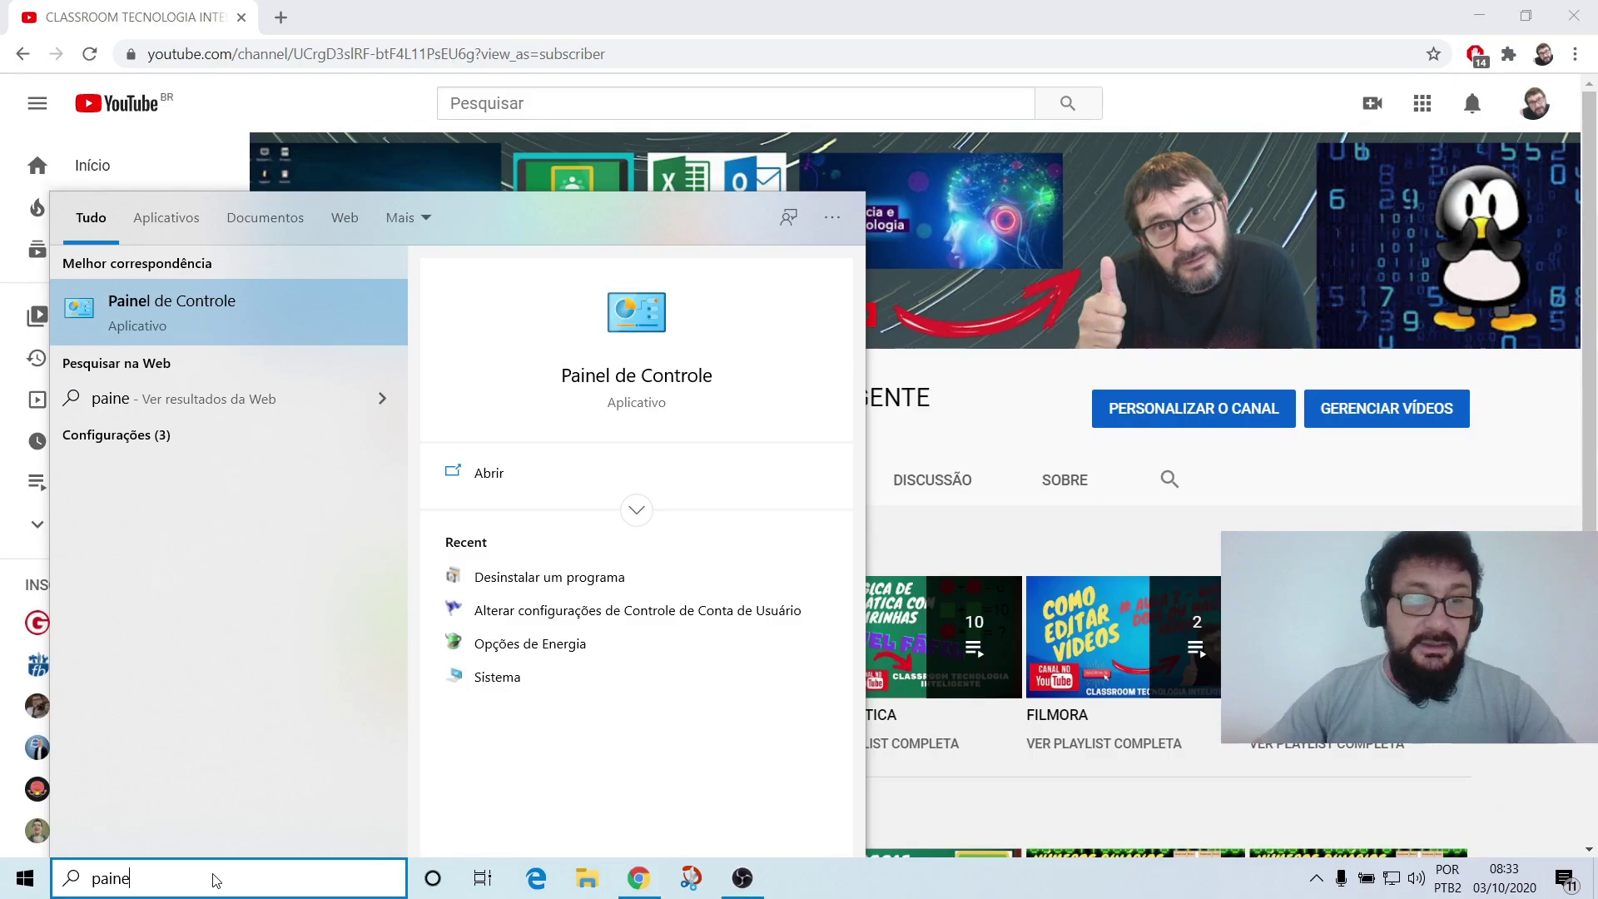
pyautogui.click(211, 301)
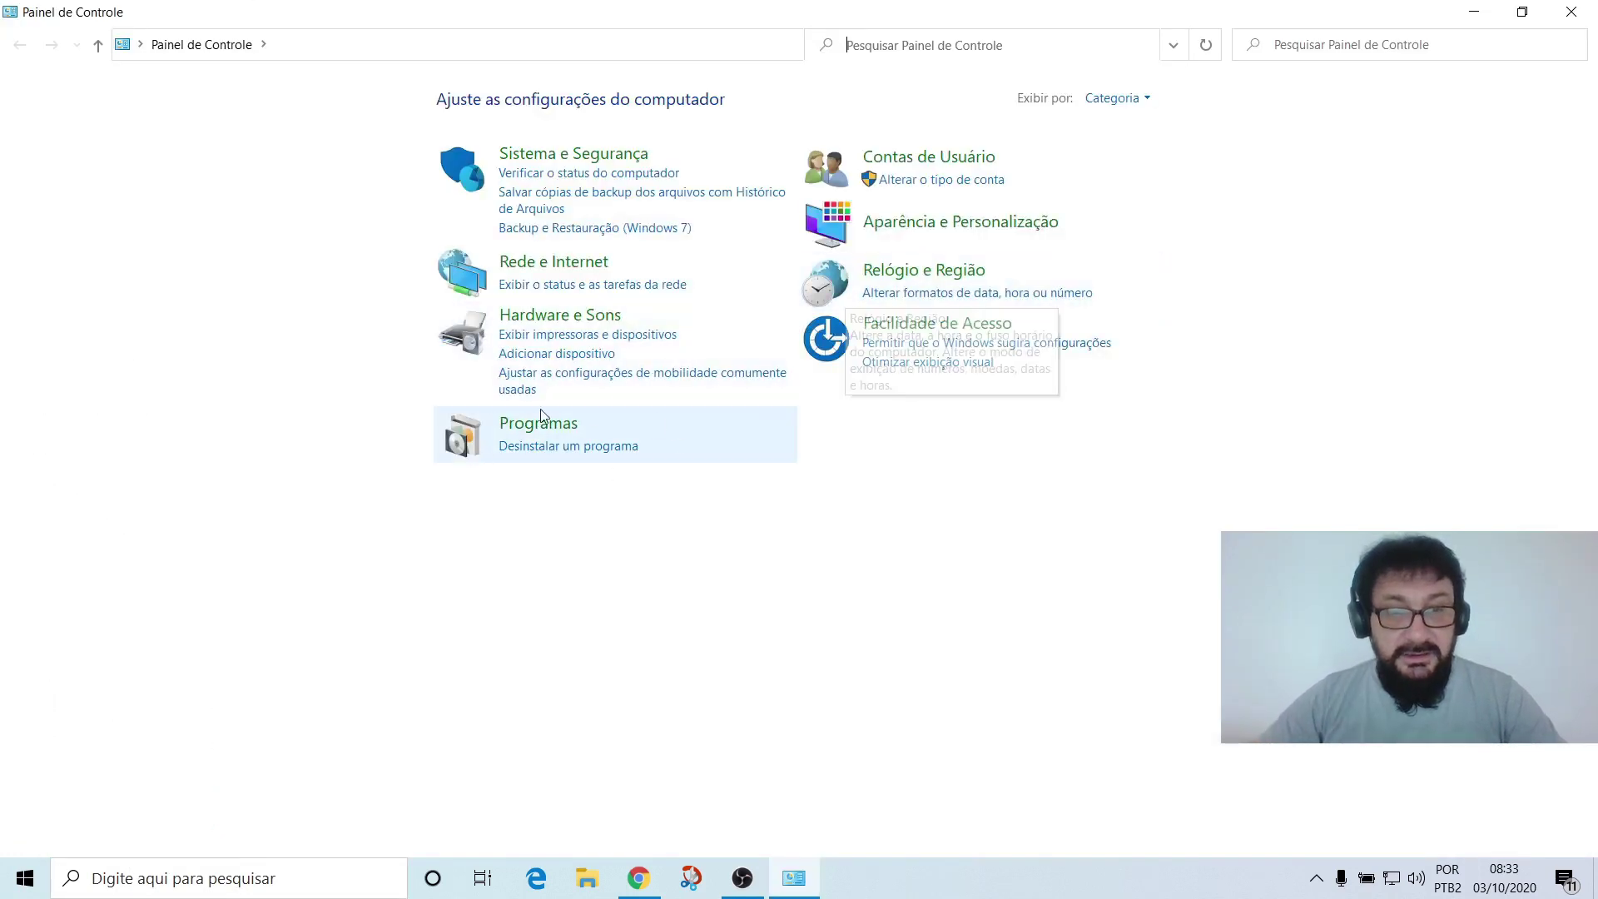
pyautogui.click(578, 457)
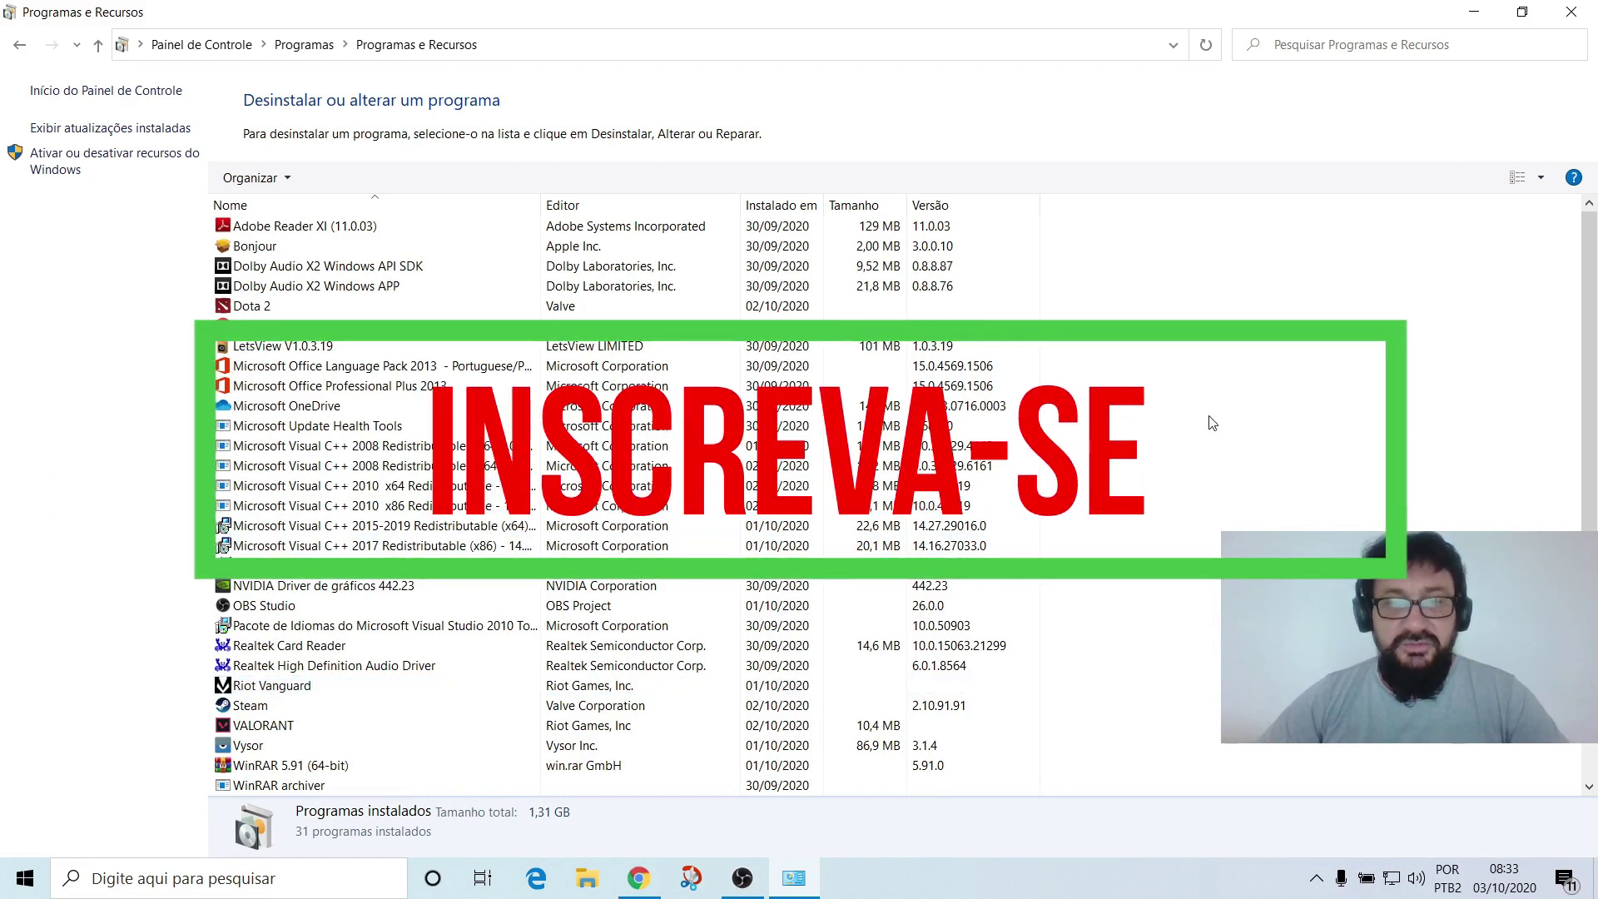
pyautogui.click(1568, 14)
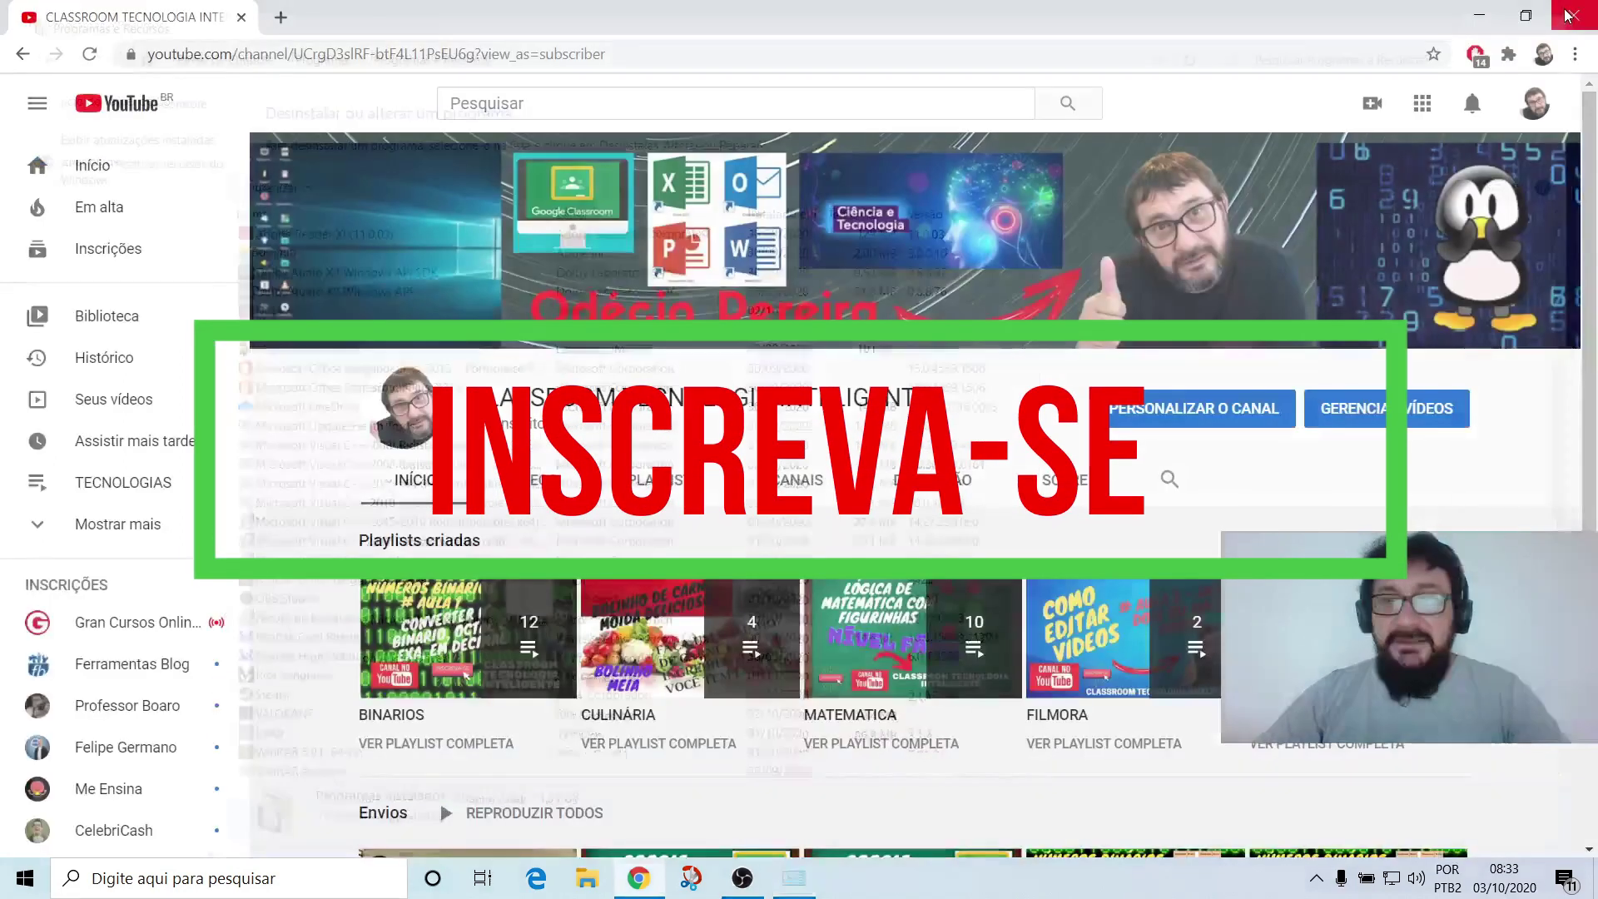